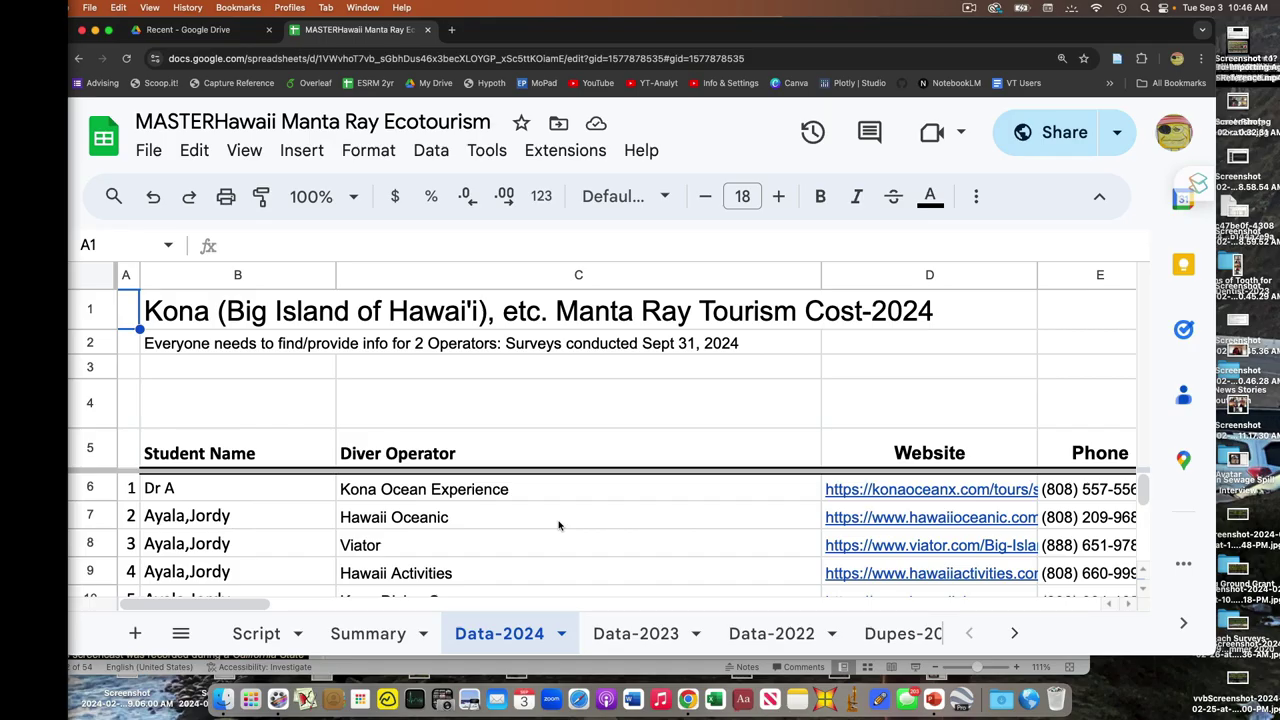
Examine the student, operator, website, phone and Kailua-Kona region columns for the first operators on the Data-2024 sheet
{"action": "scroll", "coordinate": [558, 525], "scroll_direction": "down", "scroll_amount": 3}
{"action": "scroll", "coordinate": [558, 525], "scroll_direction": "up", "scroll_amount": 3}
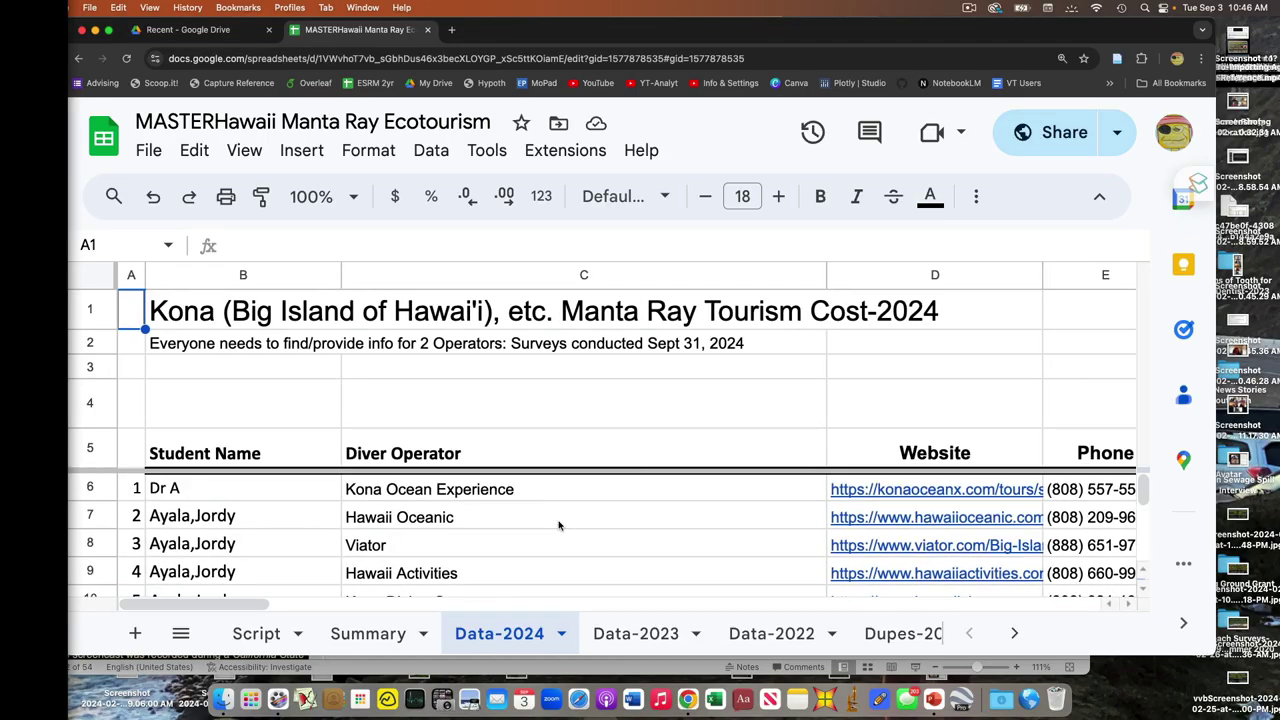
{"action": "scroll", "coordinate": [558, 525], "scroll_direction": "right", "scroll_amount": 5}
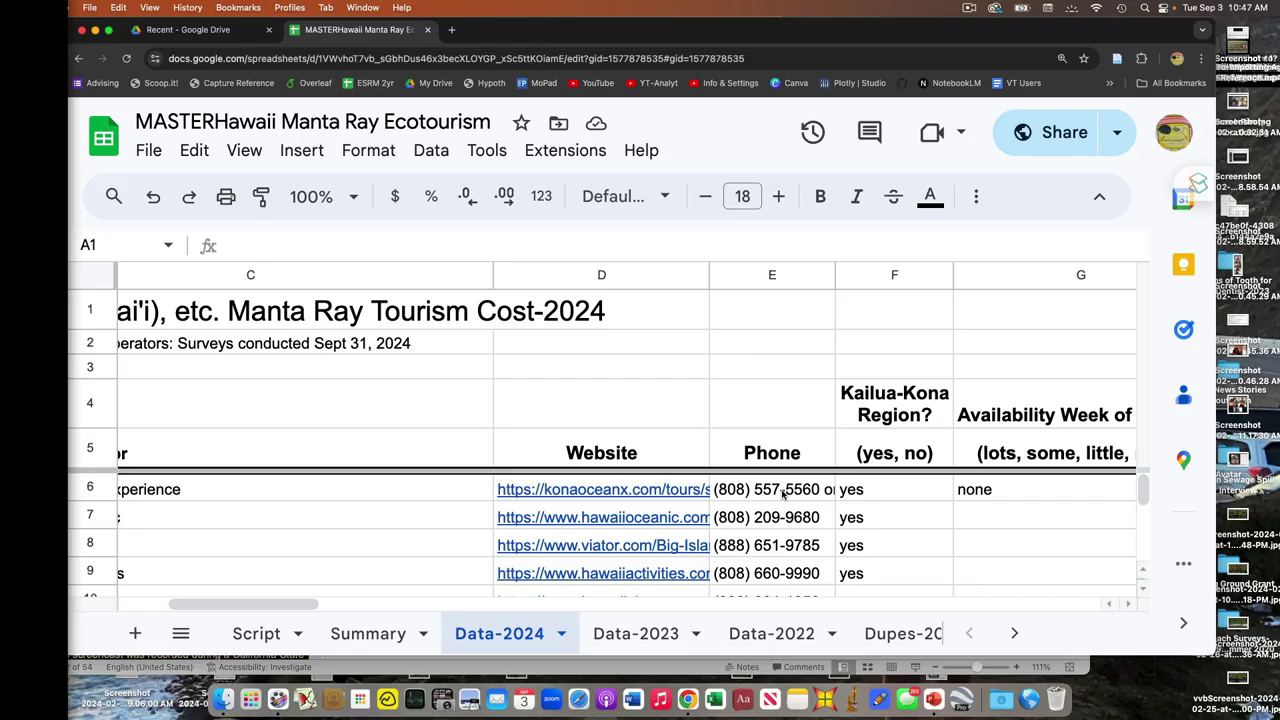
{"action": "scroll", "coordinate": [783, 492], "scroll_direction": "left", "scroll_amount": 5}
{"action": "scroll", "coordinate": [589, 543], "scroll_direction": "down", "scroll_amount": 1}
{"action": "scroll", "coordinate": [531, 534], "scroll_direction": "up", "scroll_amount": 1}
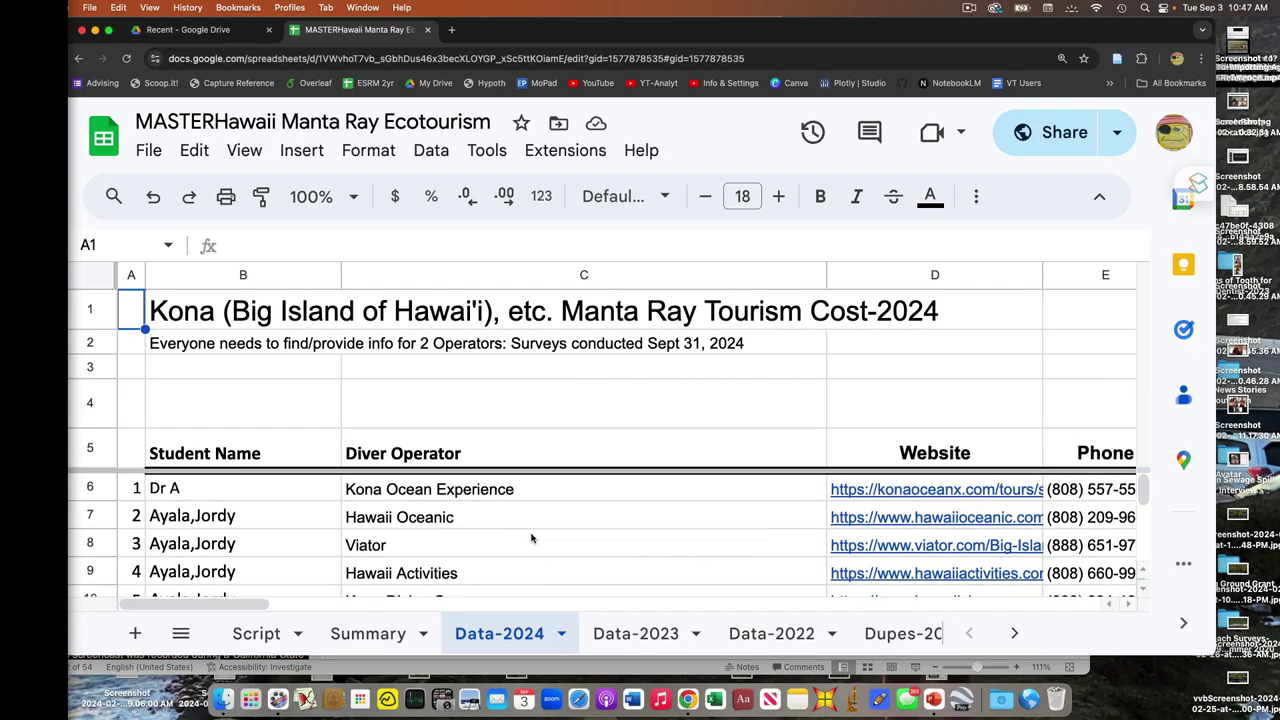
{"action": "left_click", "coordinate": [511, 525]}
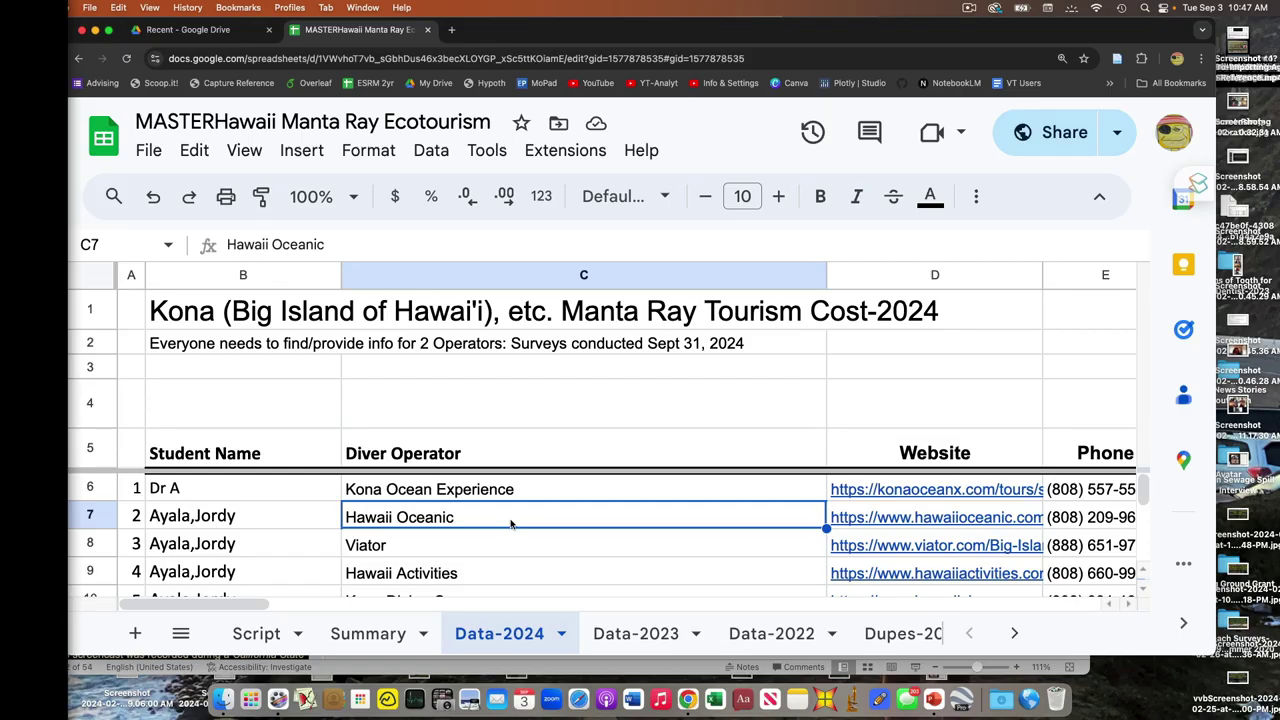
{"action": "key", "text": "Right"}
{"action": "key", "text": "Right"}
{"action": "key", "text": "Left"}
{"action": "key", "text": "Right"}
{"action": "key", "text": "Right"}
{"action": "key", "text": "Right"}
{"action": "key", "text": "Left"}
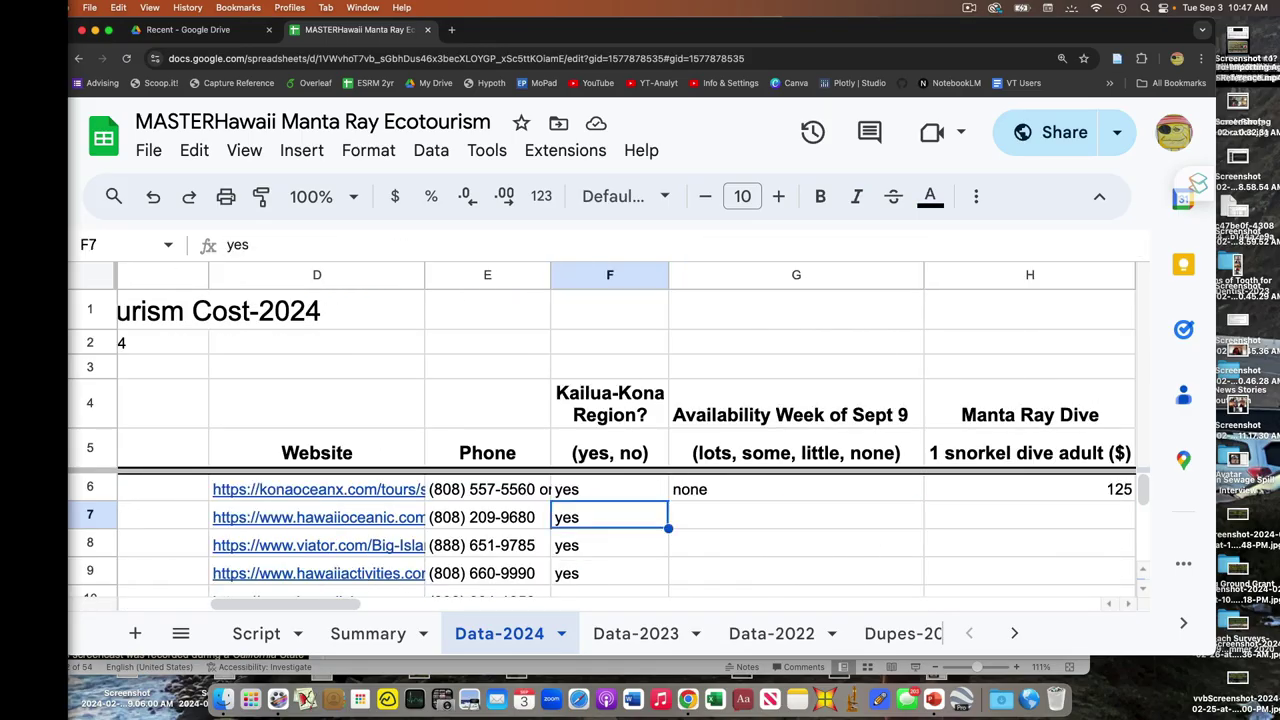
Review the website, phone and Kailua-Kona region entries down the operator list to about row 63
{"action": "scroll", "coordinate": [602, 436], "scroll_direction": "down", "scroll_amount": 10}
{"action": "scroll", "coordinate": [602, 436], "scroll_direction": "left", "scroll_amount": 2}
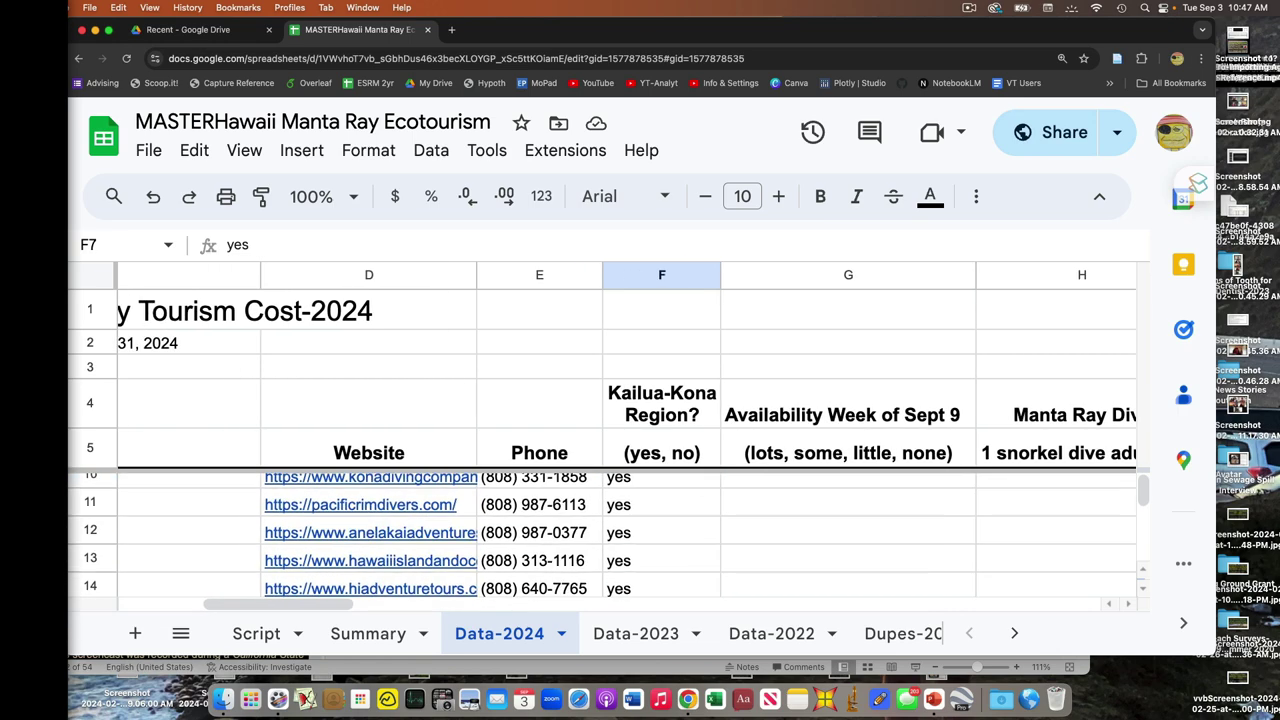
{"action": "scroll", "coordinate": [602, 535], "scroll_direction": "down", "scroll_amount": 15}
{"action": "scroll", "coordinate": [602, 535], "scroll_direction": "left", "scroll_amount": 2}
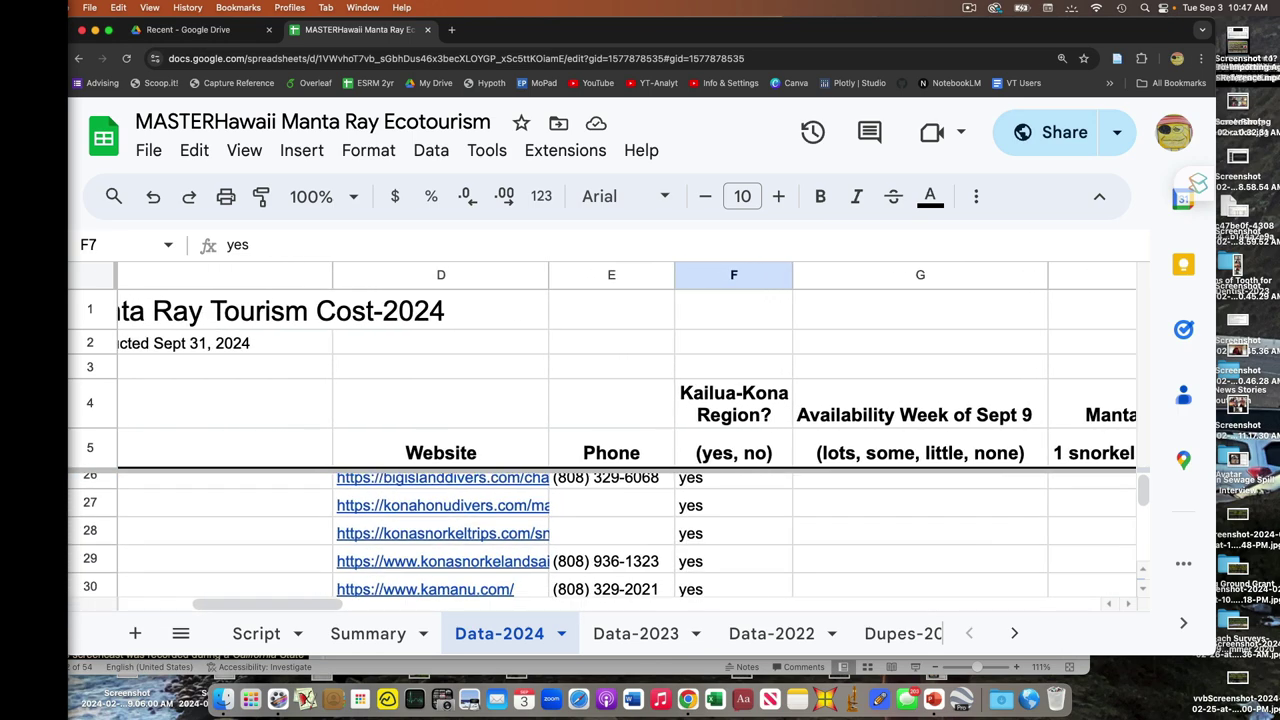
{"action": "scroll", "coordinate": [602, 535], "scroll_direction": "down", "scroll_amount": 15}
{"action": "scroll", "coordinate": [602, 535], "scroll_direction": "left", "scroll_amount": 1}
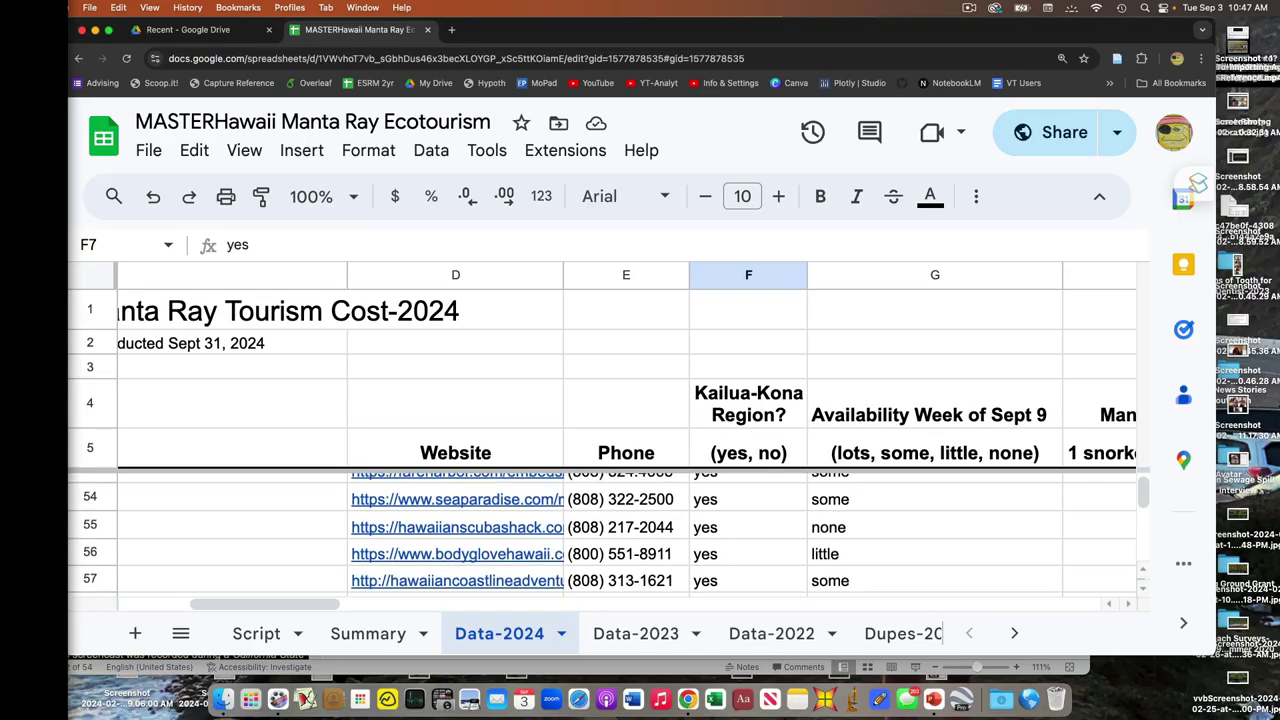
{"action": "scroll", "coordinate": [602, 535], "scroll_direction": "up", "scroll_amount": 2}
{"action": "scroll", "coordinate": [602, 535], "scroll_direction": "left", "scroll_amount": 1}
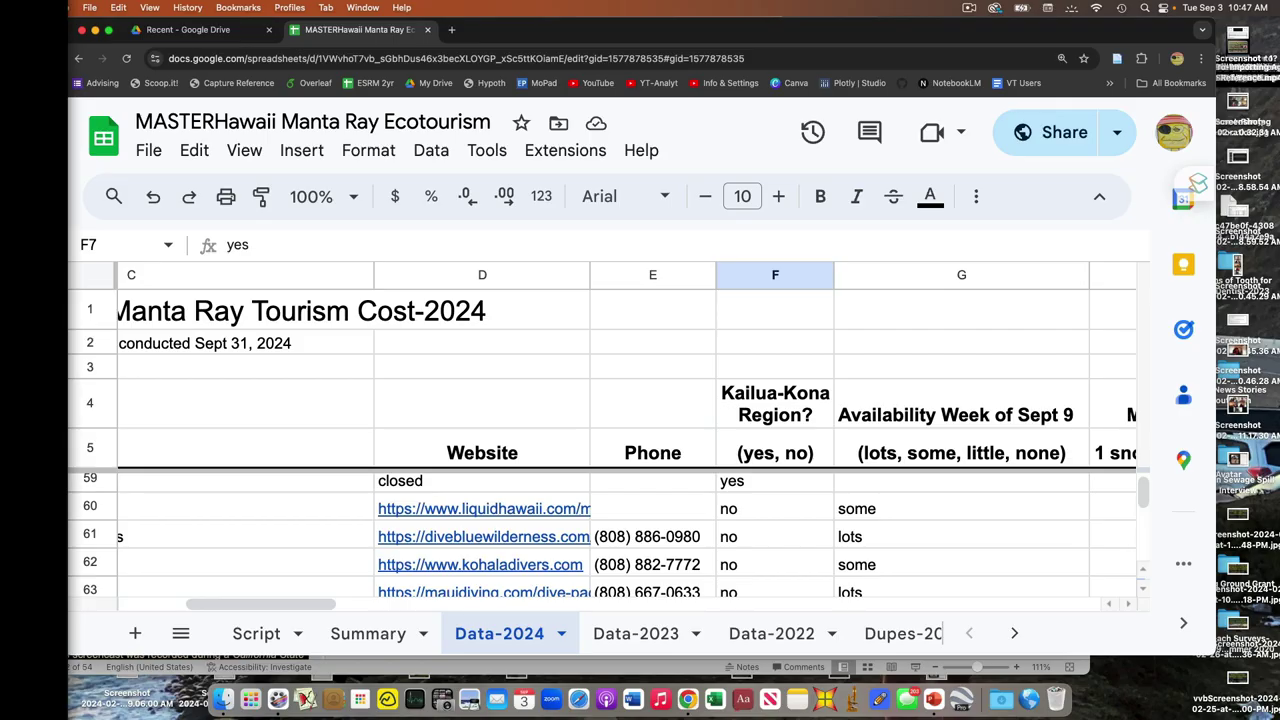
{"action": "scroll", "coordinate": [547, 522], "scroll_direction": "up", "scroll_amount": 20}
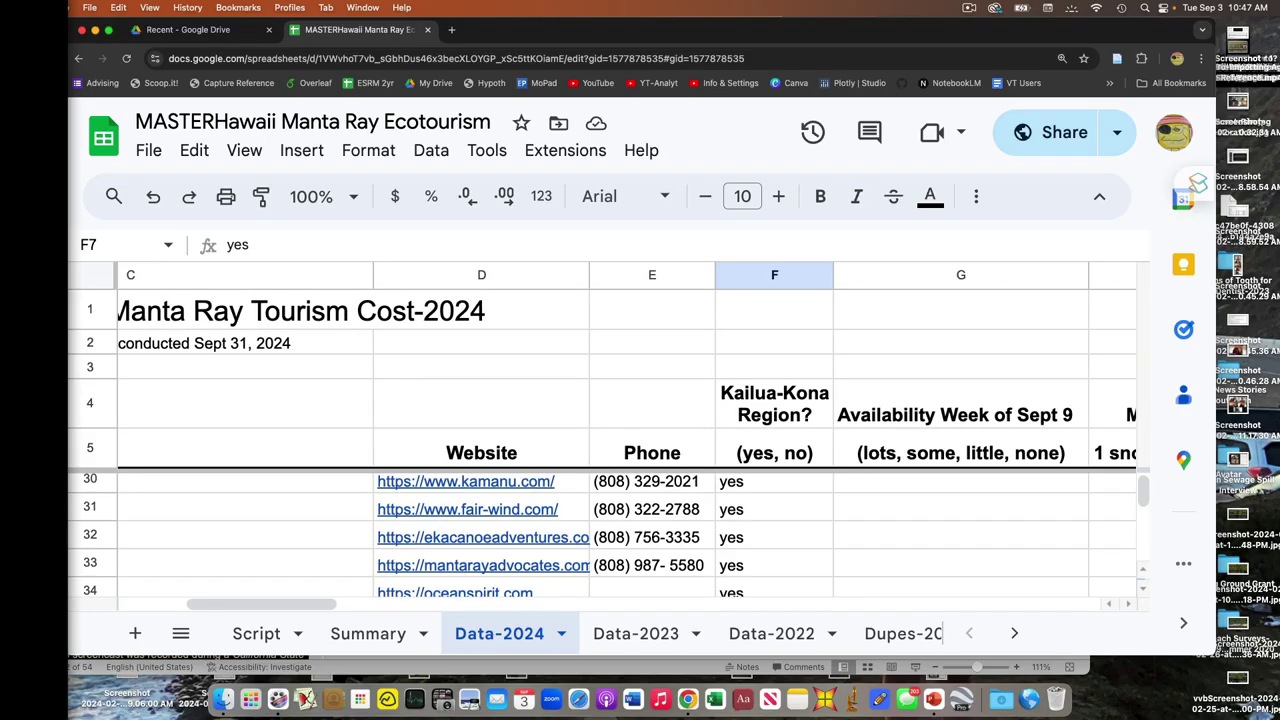
Examine the Availability Week of Sept 9 column and select Kona Ocean Experience's entry in G6
{"action": "scroll", "coordinate": [706, 516], "scroll_direction": "right", "scroll_amount": 6}
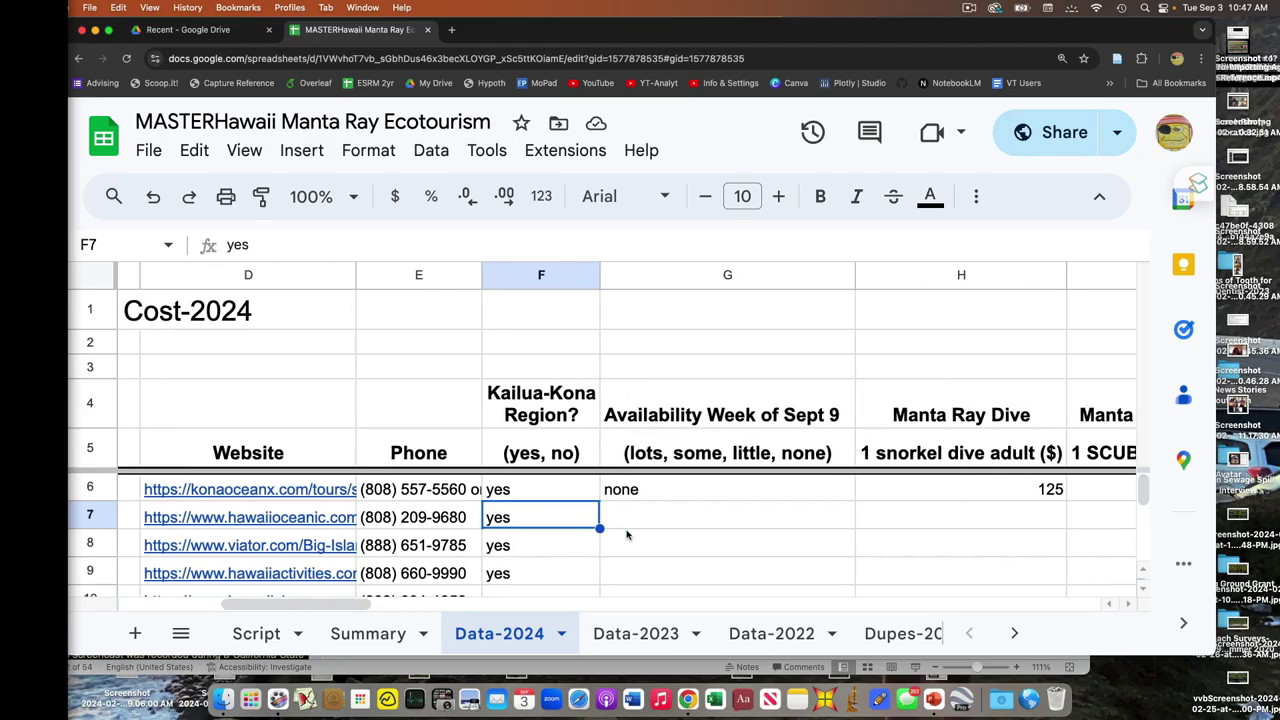
{"action": "scroll", "coordinate": [706, 516], "scroll_direction": "right", "scroll_amount": 5}
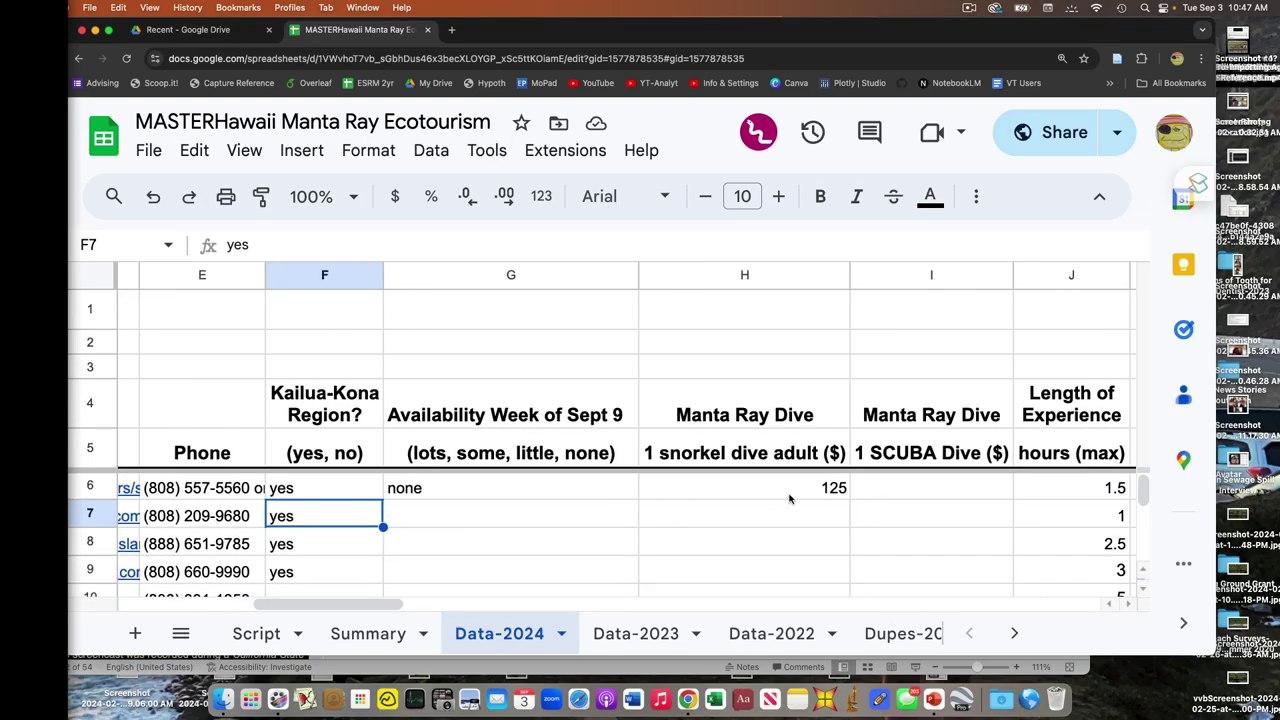
{"action": "left_click", "coordinate": [606, 487]}
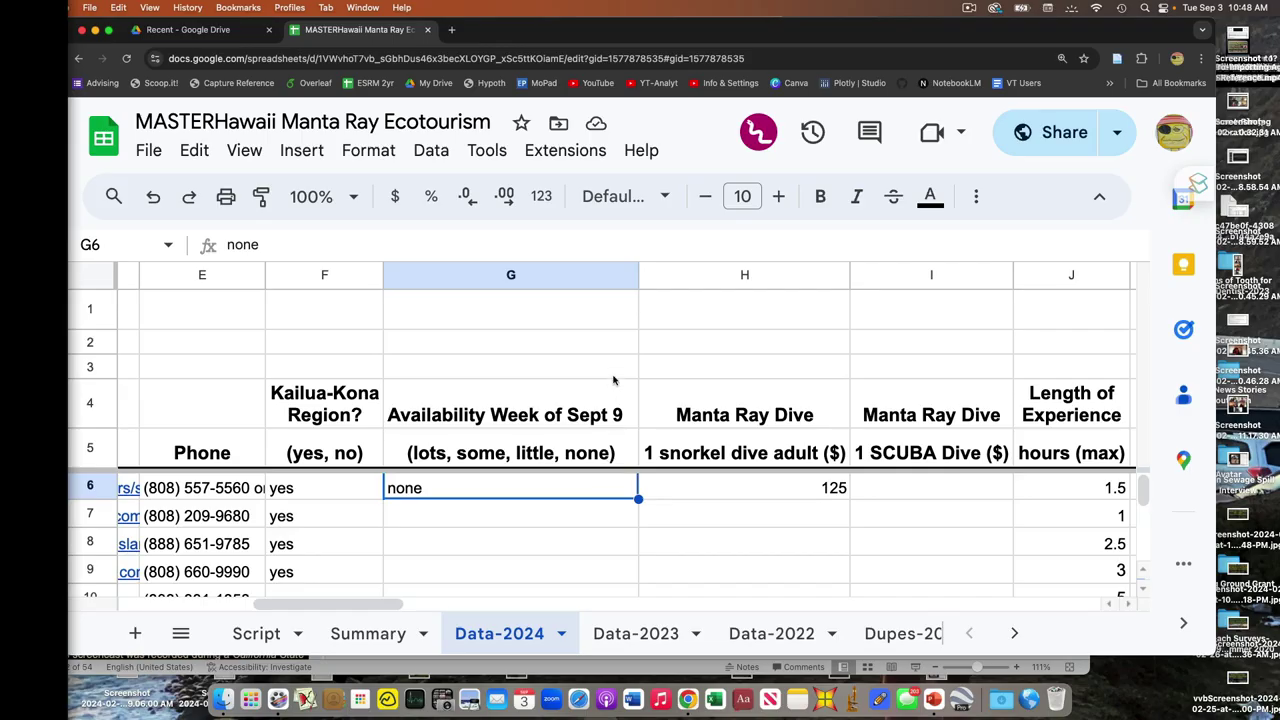
Set the spreadsheet's general access for anyone with the link to Editor and copy the sharing link
{"action": "left_click", "coordinate": [1035, 139]}
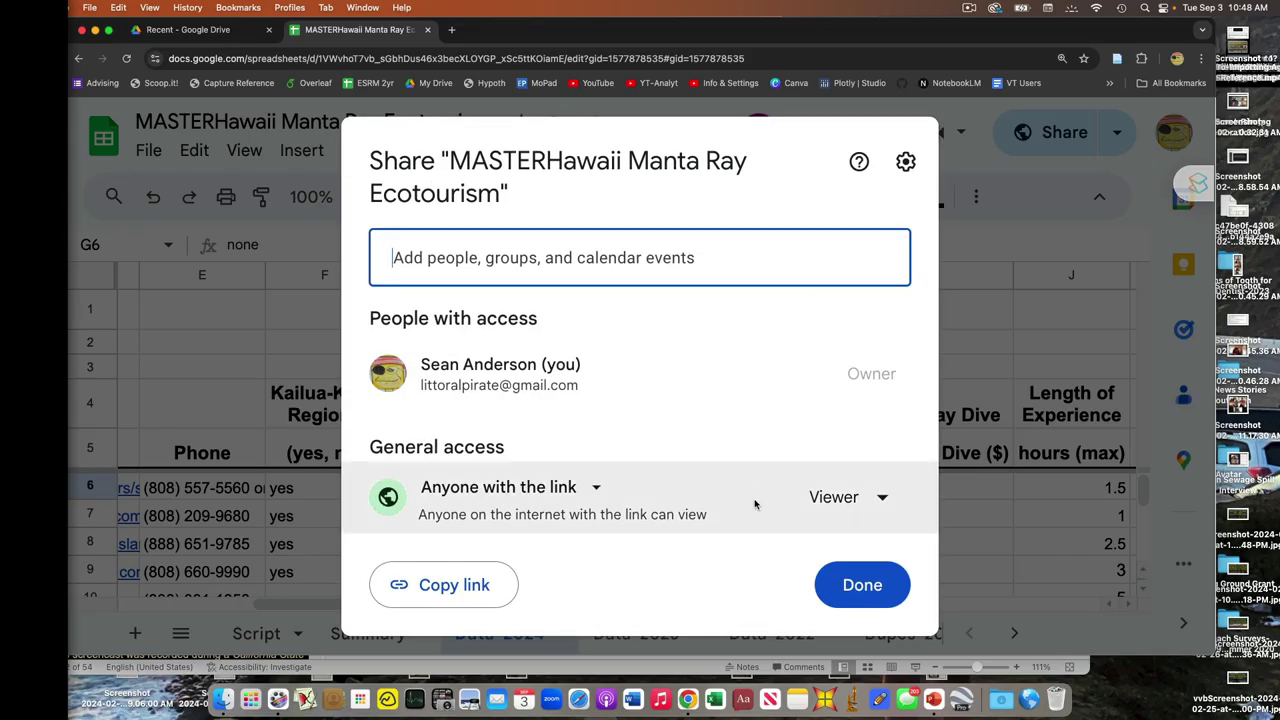
{"action": "left_click", "coordinate": [818, 498]}
{"action": "left_click", "coordinate": [843, 451]}
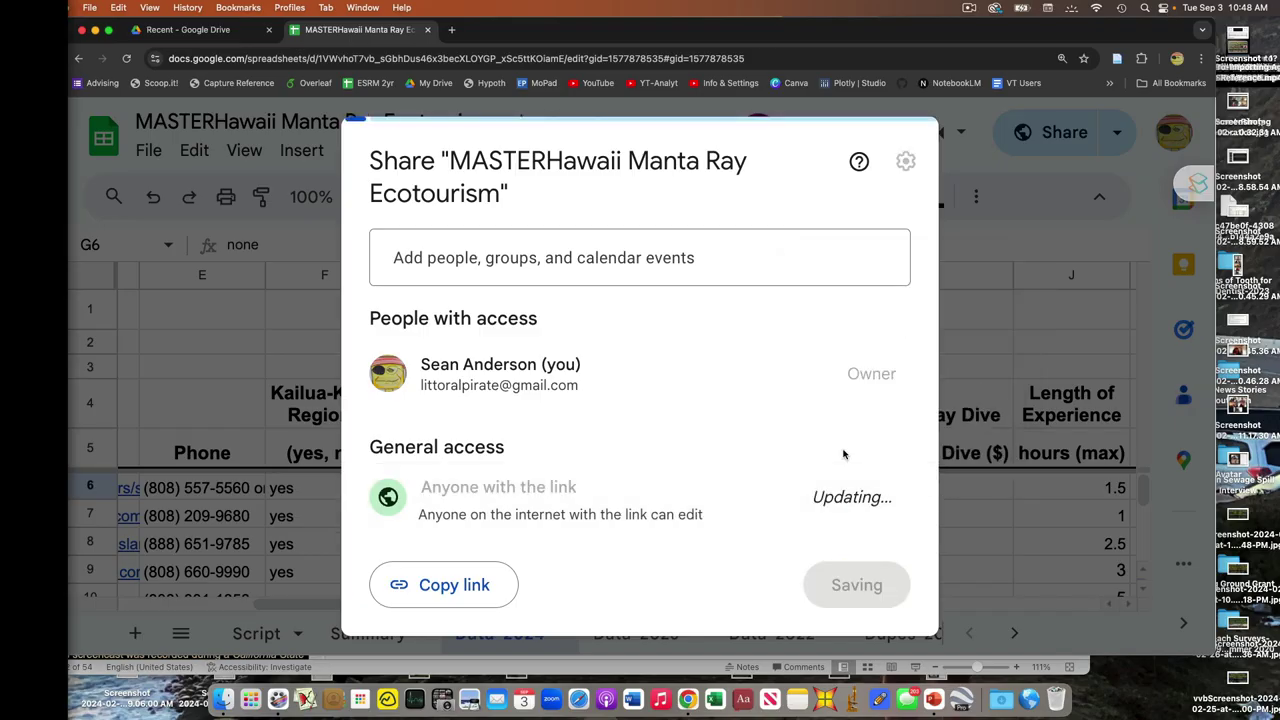
{"action": "left_click", "coordinate": [466, 592]}
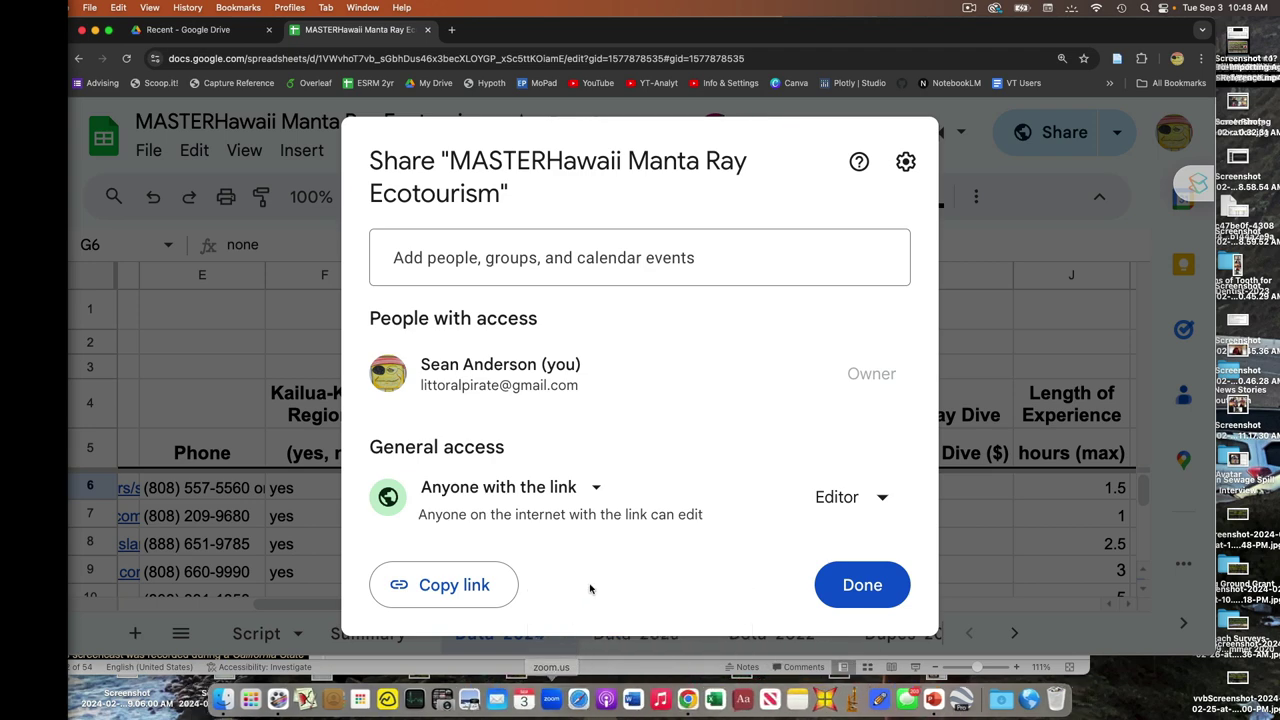
{"action": "left_click", "coordinate": [857, 585]}
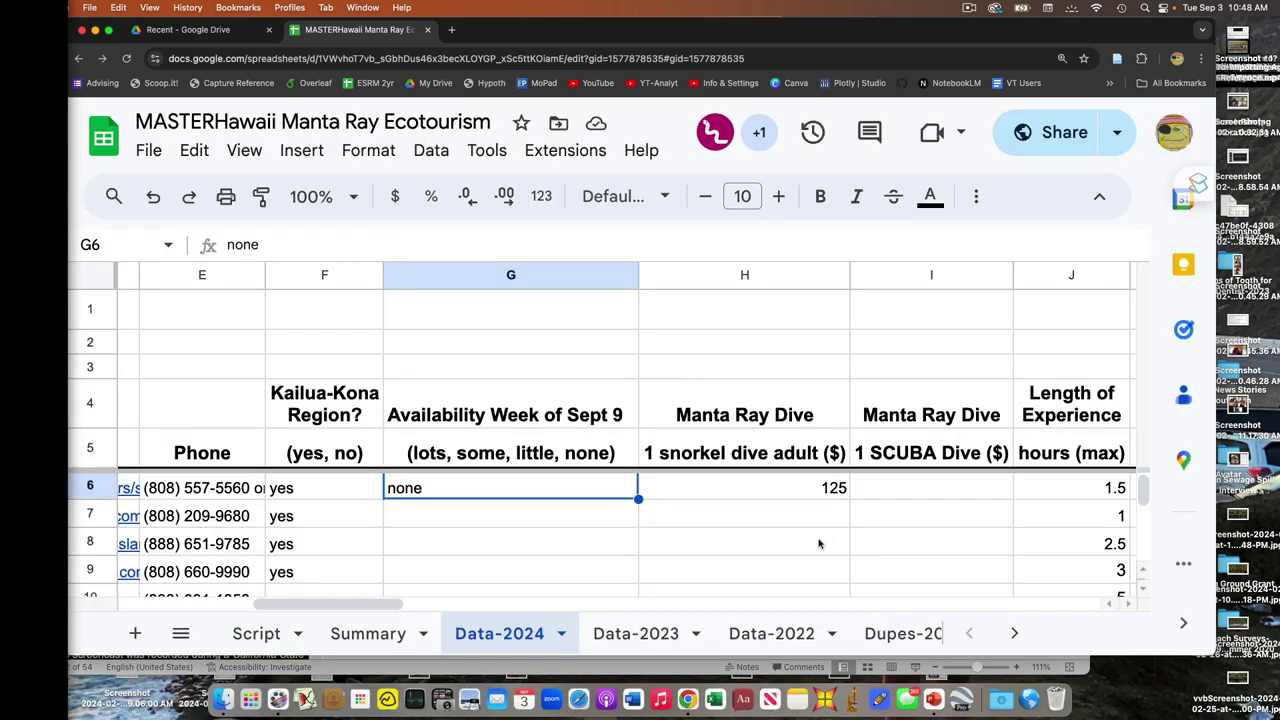
Examine the adult snorkel and SCUBA dive price columns, including the first operator's snorkel price in H6
{"action": "scroll", "coordinate": [760, 539], "scroll_direction": "left", "scroll_amount": 1}
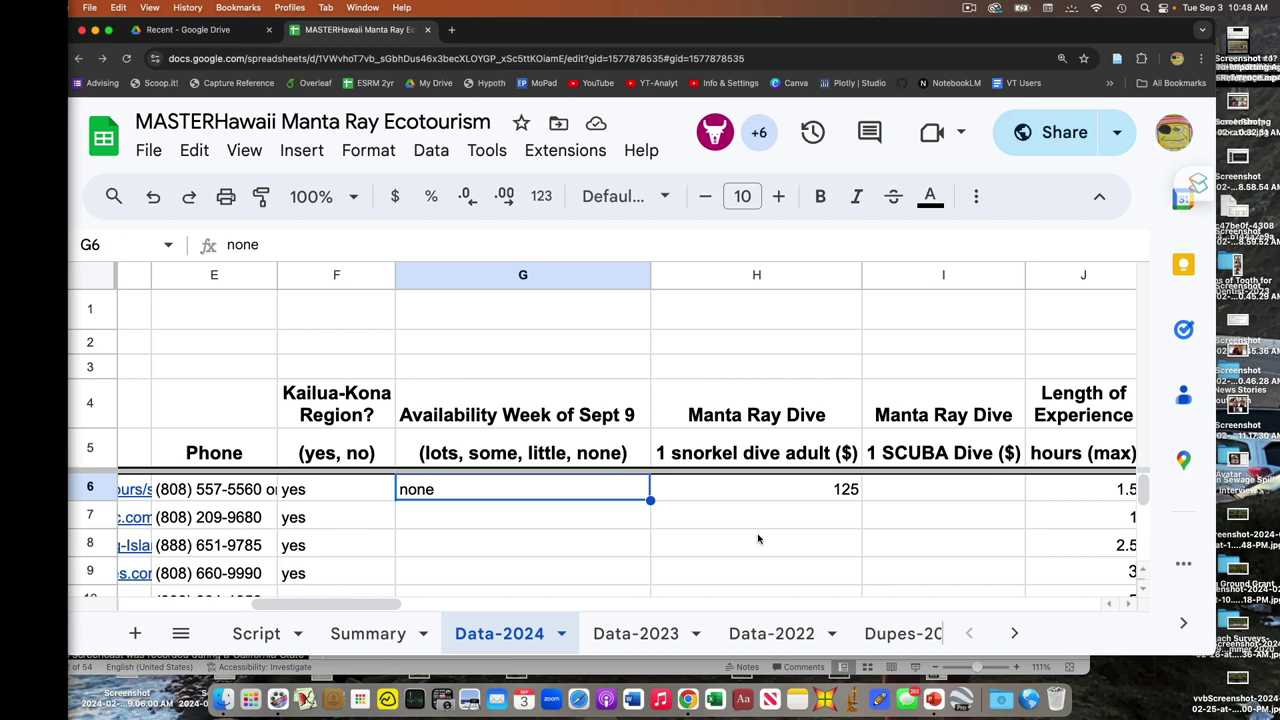
{"action": "scroll", "coordinate": [758, 540], "scroll_direction": "right", "scroll_amount": 4}
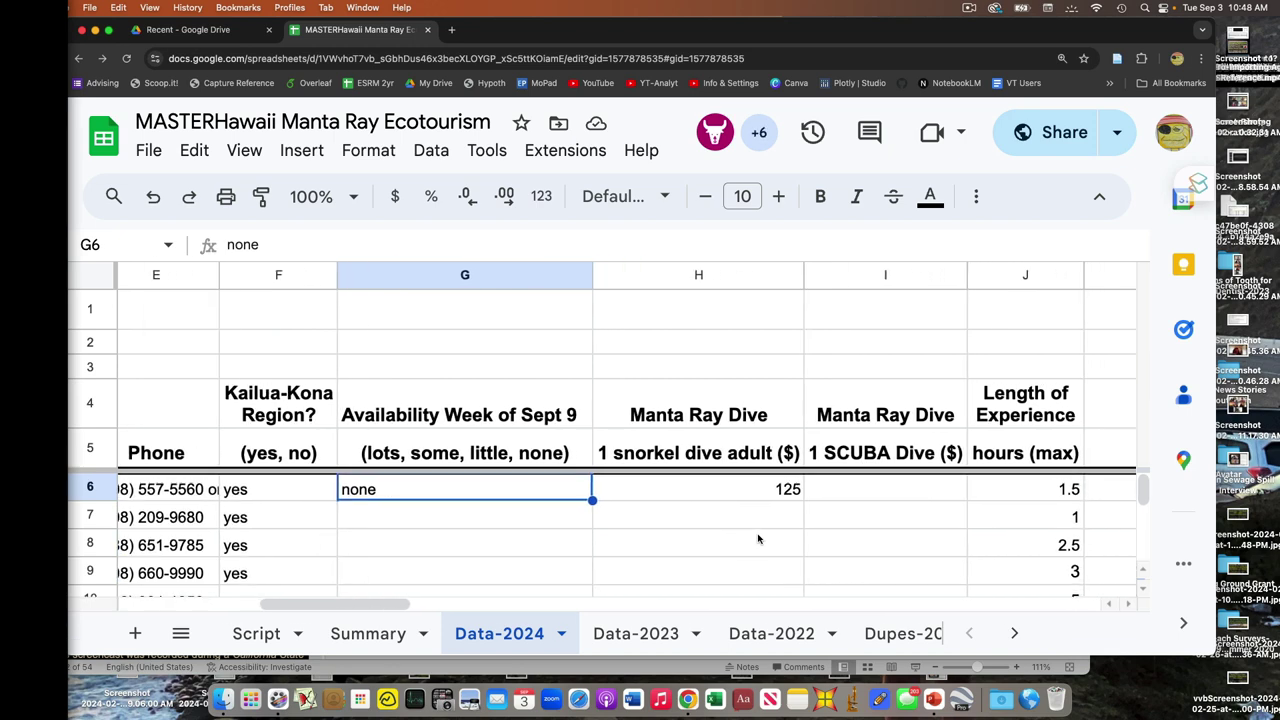
{"action": "left_click", "coordinate": [601, 456]}
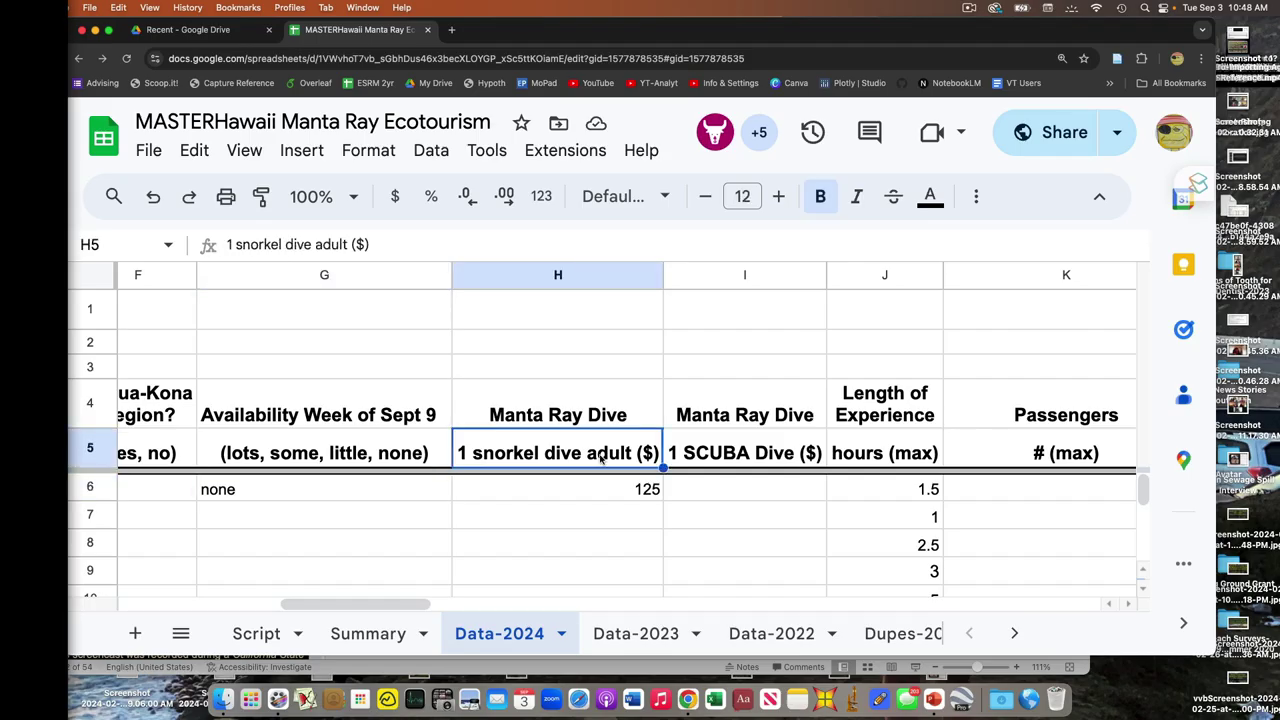
{"action": "key", "text": "Right"}
{"action": "key", "text": "Left"}
{"action": "key", "text": "Right"}
{"action": "key", "text": "Left"}
{"action": "key", "text": "Down"}
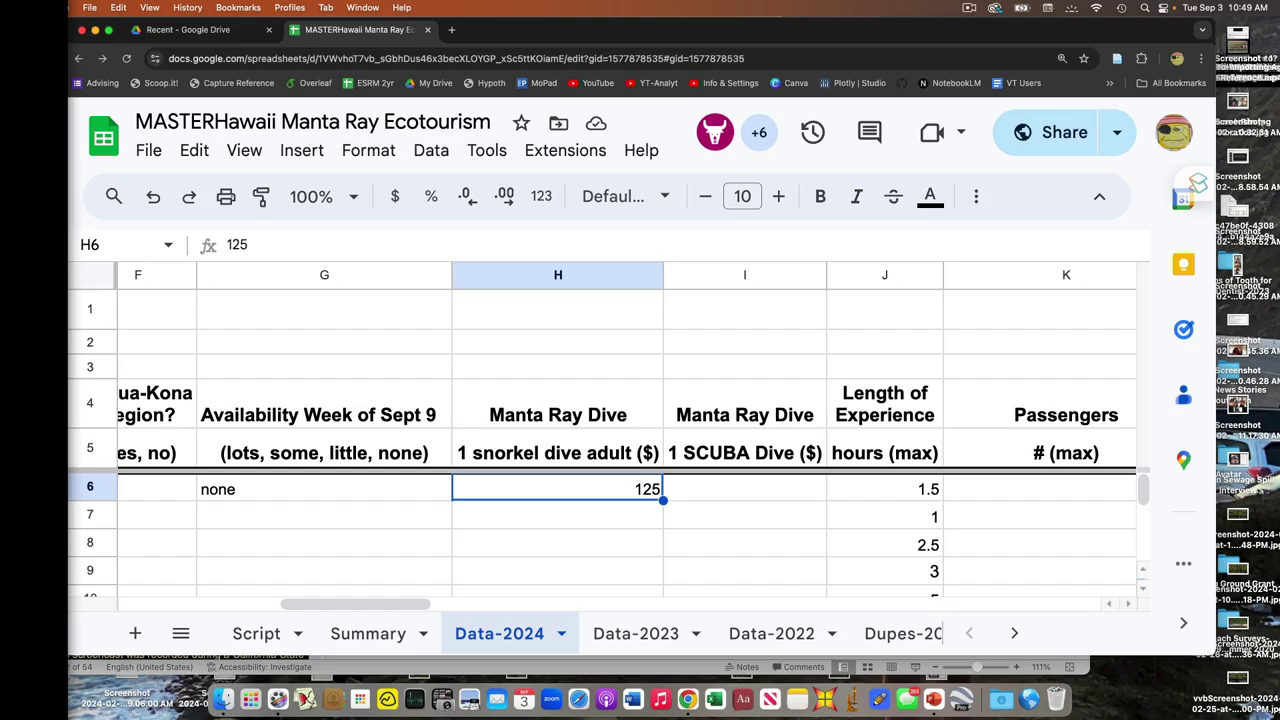
Examine the maximum experience length and maximum passenger columns for the first operators
{"action": "key", "text": "Right"}
{"action": "key", "text": "Right"}
{"action": "key", "text": "Right"}
{"action": "key", "text": "Right"}
{"action": "key", "text": "Left"}
{"action": "key", "text": "Left"}
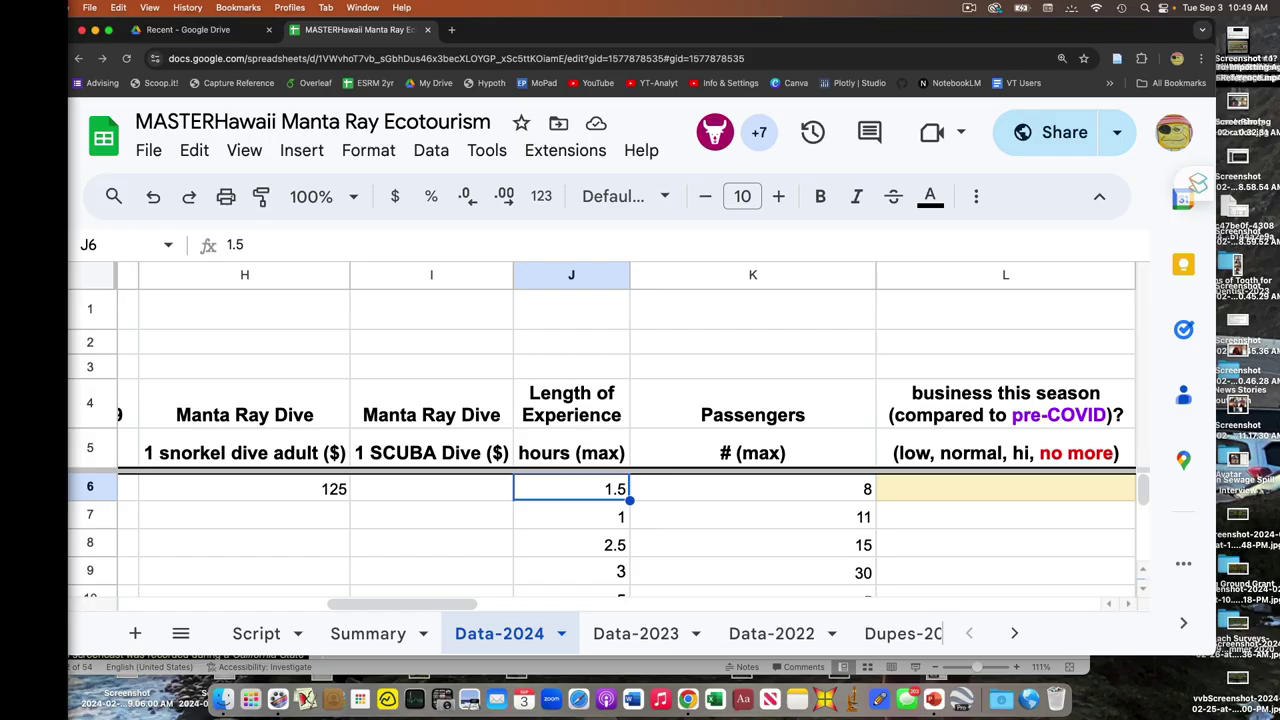
{"action": "key", "text": "Right"}
{"action": "key", "text": "Right"}
{"action": "key", "text": "Right"}
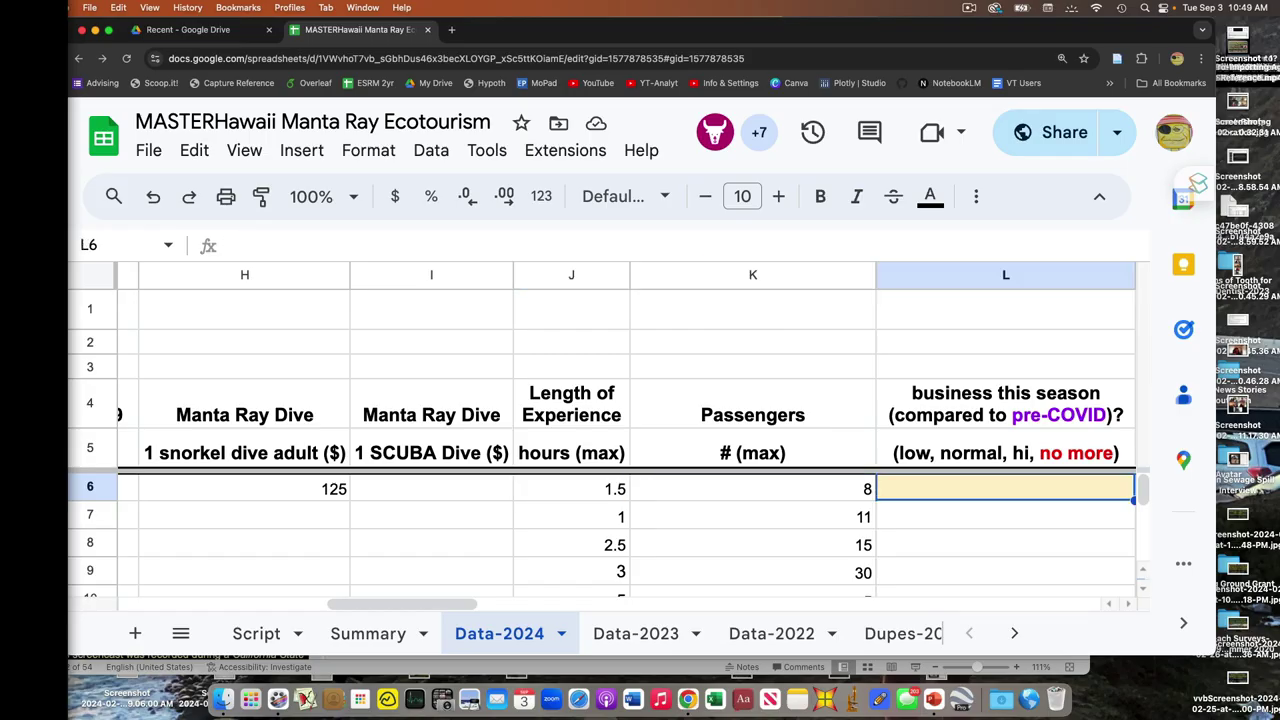
{"action": "key", "text": "Left"}
{"action": "key", "text": "Left"}
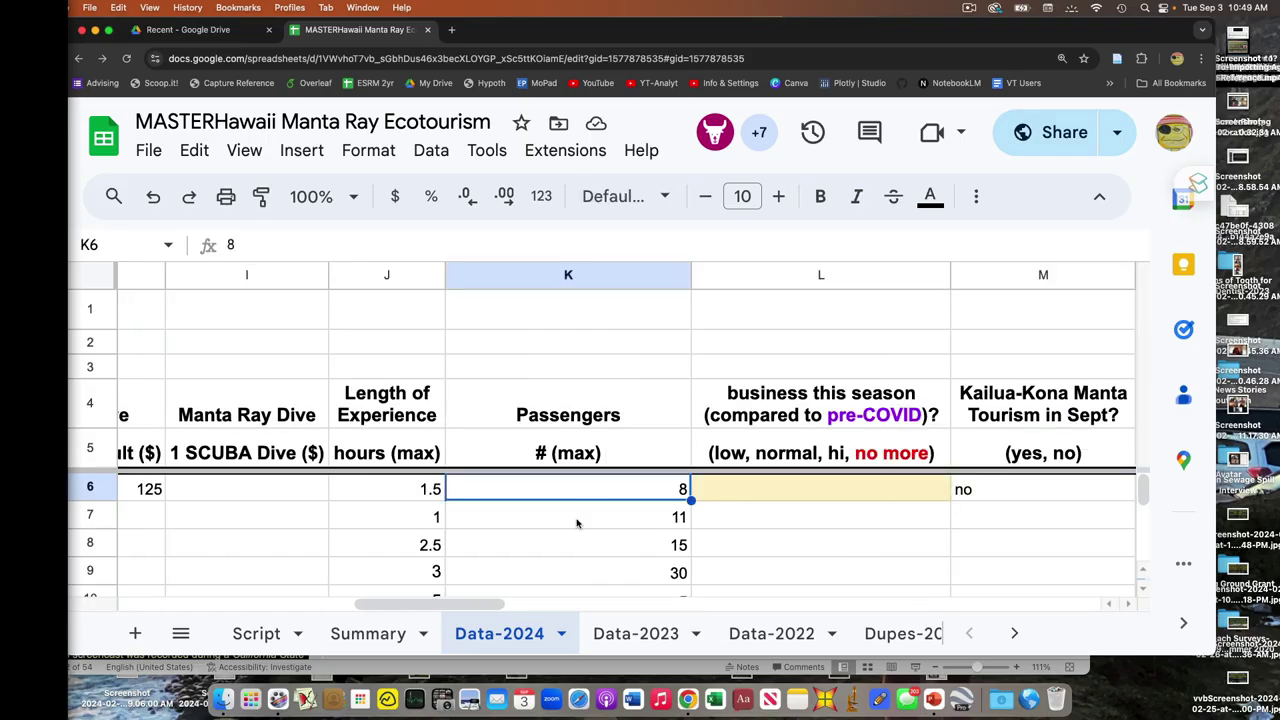
{"action": "scroll", "coordinate": [600, 498], "scroll_direction": "down", "scroll_amount": 3}
{"action": "scroll", "coordinate": [600, 498], "scroll_direction": "up", "scroll_amount": 3}
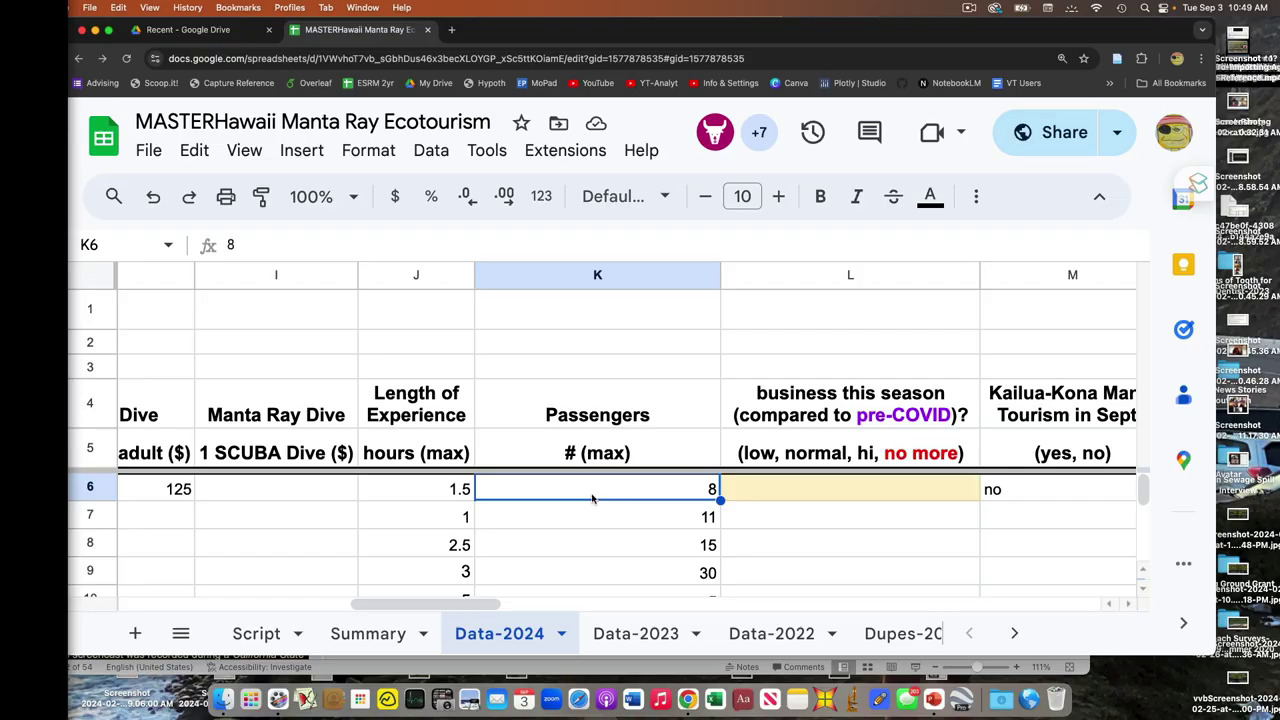
Examine the season's business compared to pre-COVID in column L and September manta tourism in column M
{"action": "scroll", "coordinate": [709, 531], "scroll_direction": "right", "scroll_amount": 2}
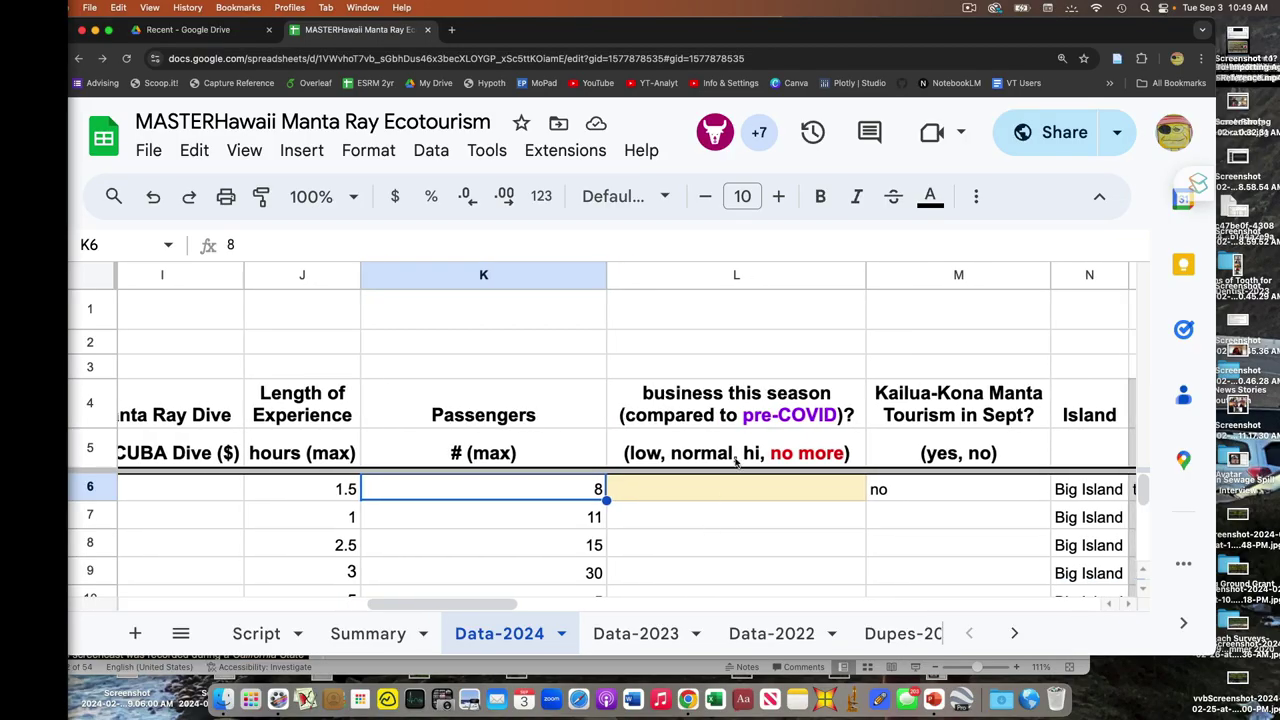
{"action": "left_click", "coordinate": [734, 273]}
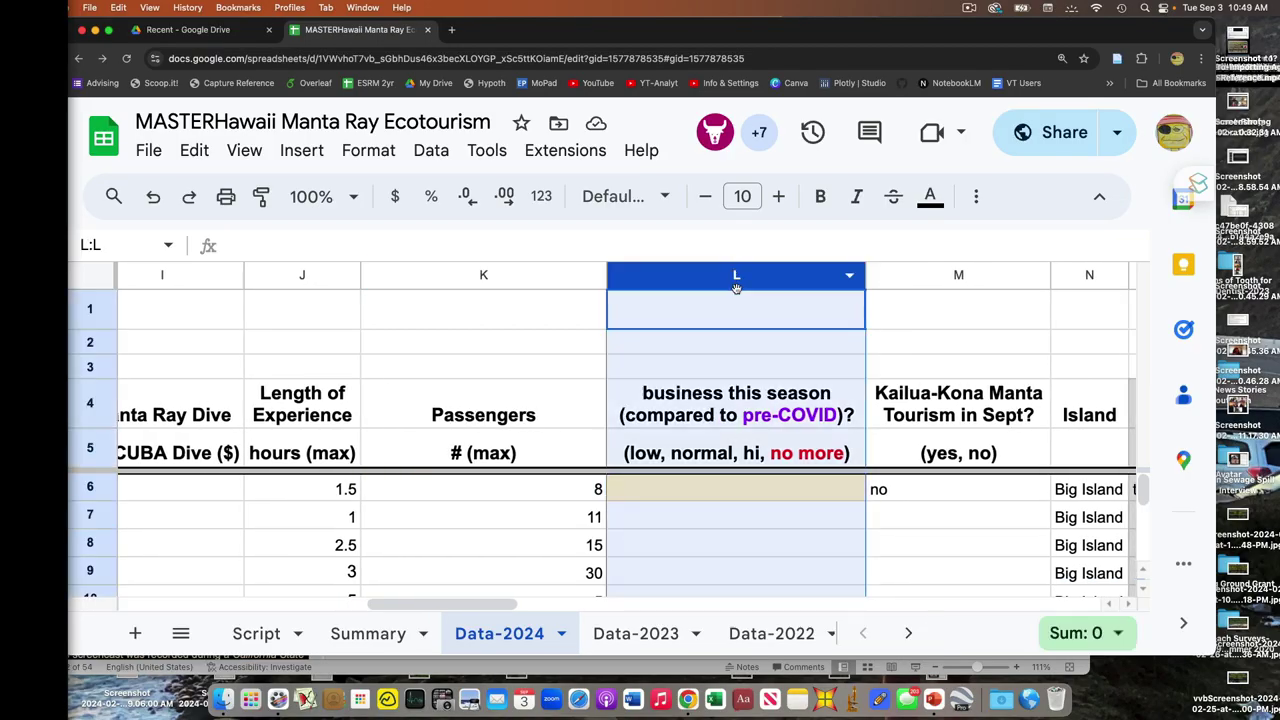
{"action": "scroll", "coordinate": [744, 349], "scroll_direction": "right", "scroll_amount": 3}
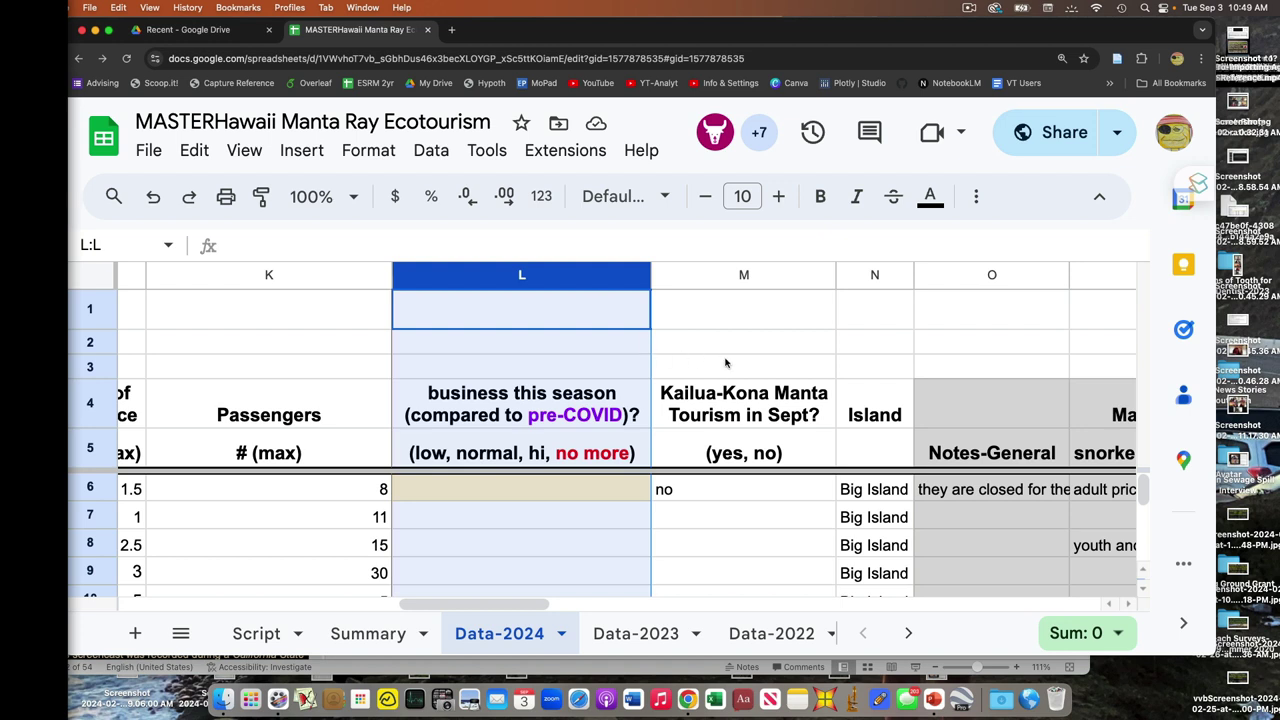
{"action": "scroll", "coordinate": [725, 363], "scroll_direction": "right", "scroll_amount": 1}
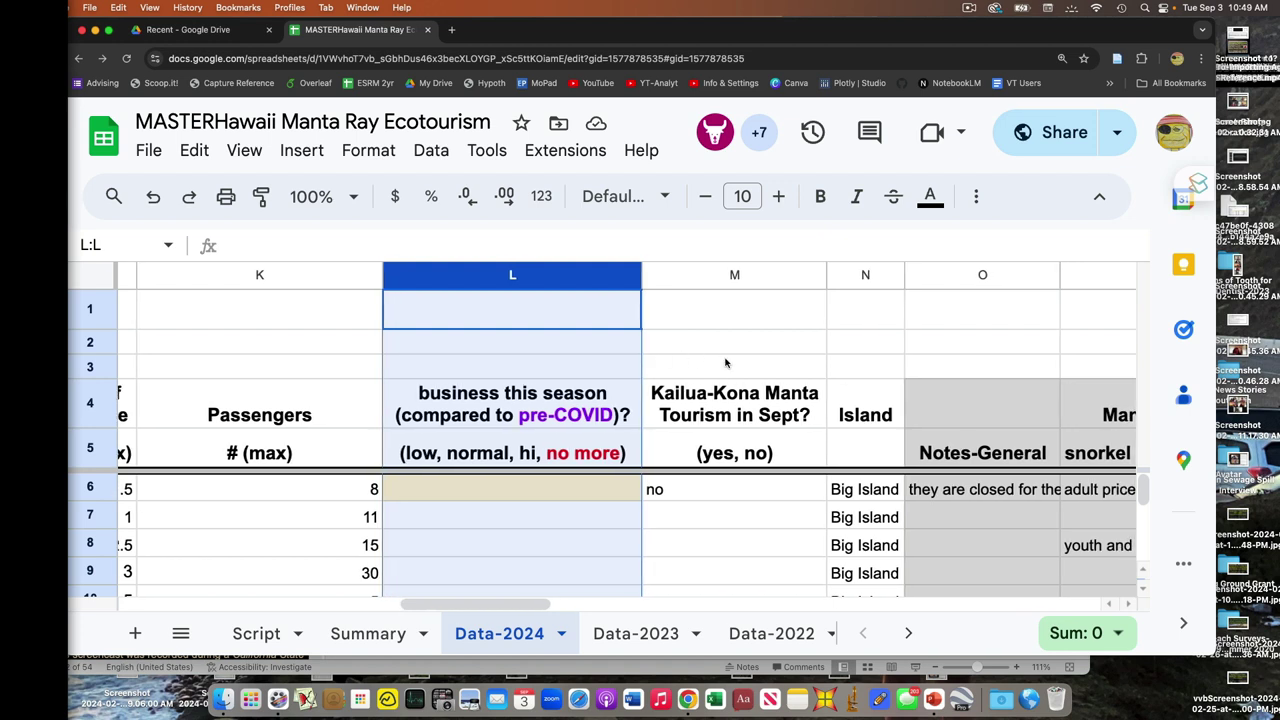
{"action": "left_click", "coordinate": [762, 282]}
{"action": "left_click", "coordinate": [759, 334]}
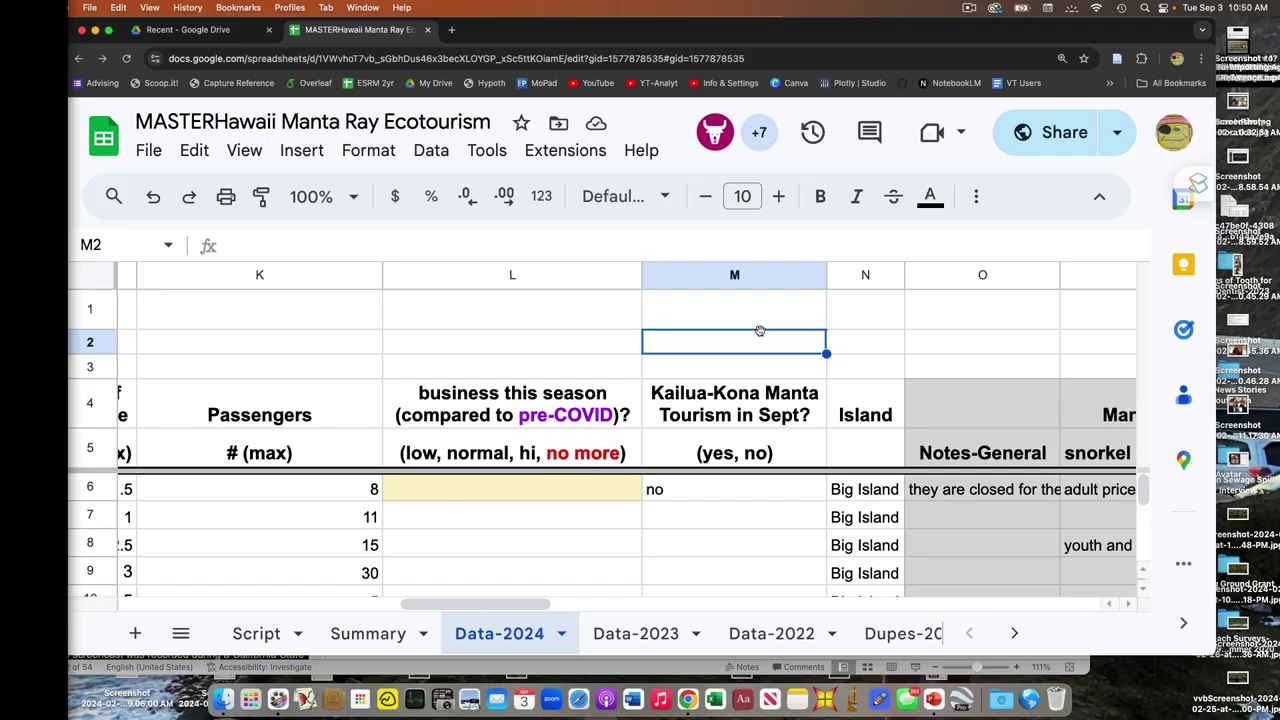
{"action": "left_click", "coordinate": [783, 513]}
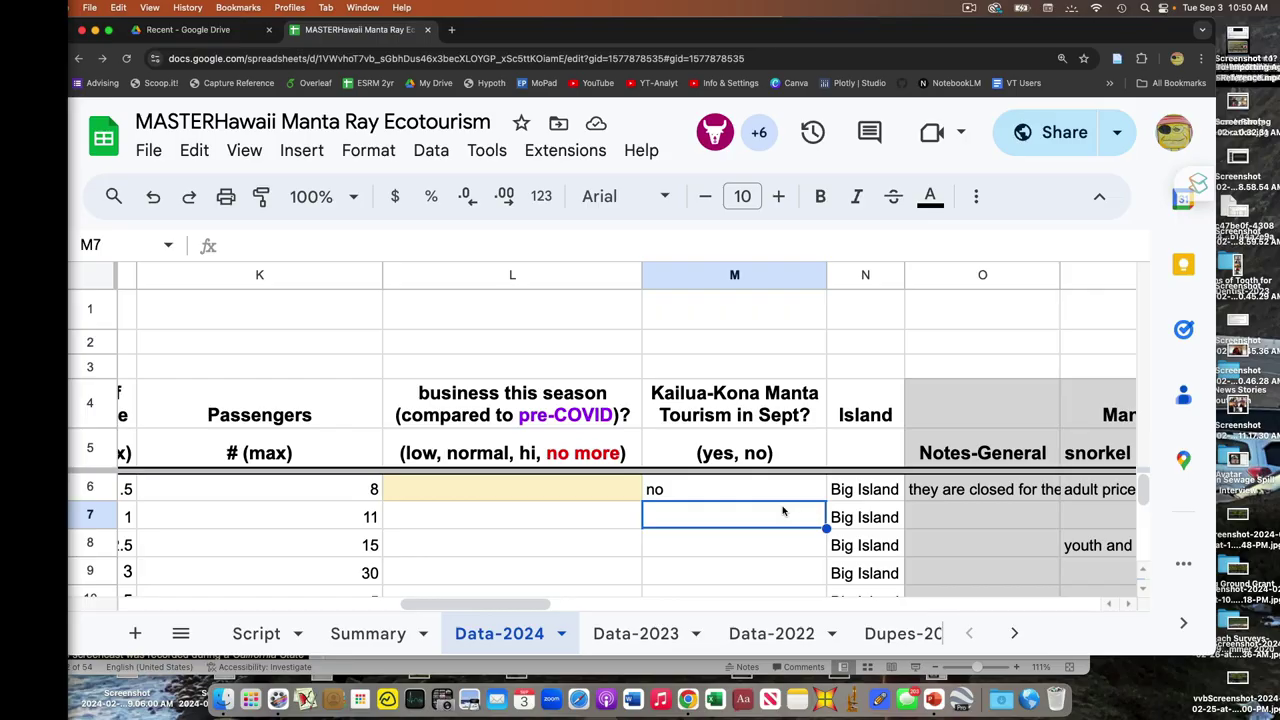
Examine the grey notes columns on general remarks, dive prices, experience length and passengers, then return to the price columns
{"action": "scroll", "coordinate": [783, 511], "scroll_direction": "right", "scroll_amount": 5}
{"action": "left_click", "coordinate": [808, 520]}
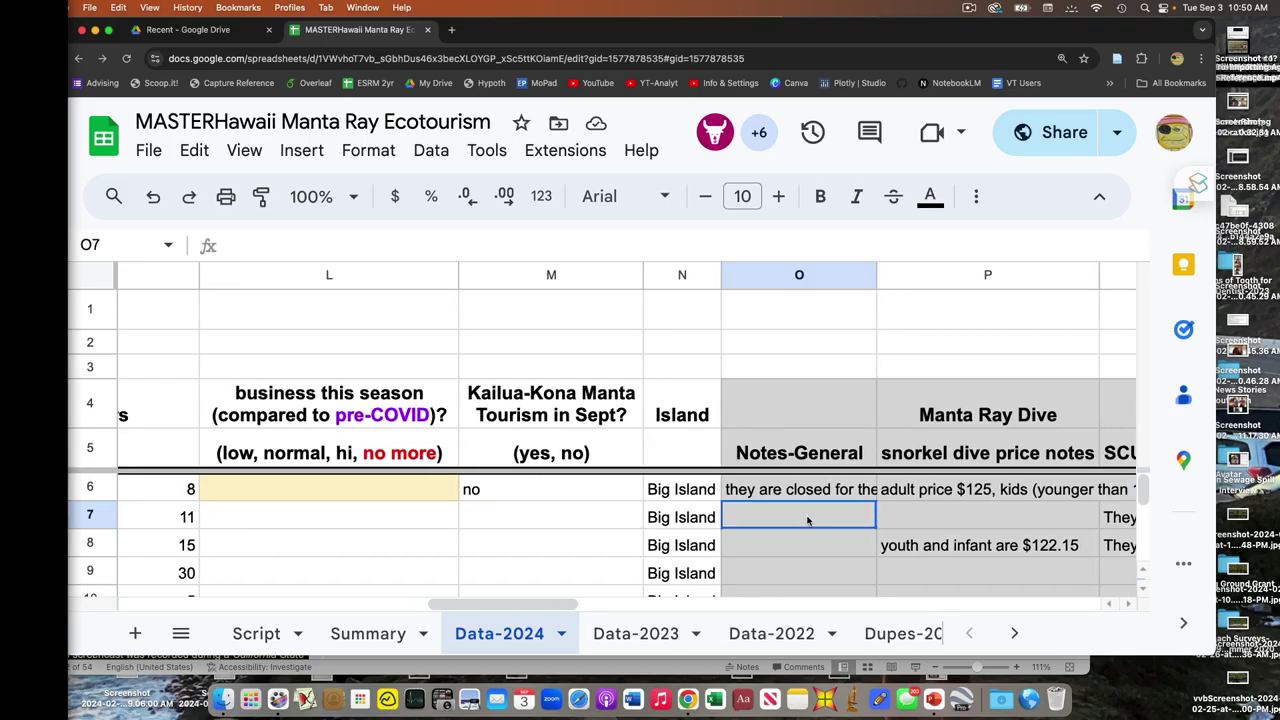
{"action": "scroll", "coordinate": [808, 520], "scroll_direction": "right", "scroll_amount": 3}
{"action": "scroll", "coordinate": [680, 533], "scroll_direction": "right", "scroll_amount": 8}
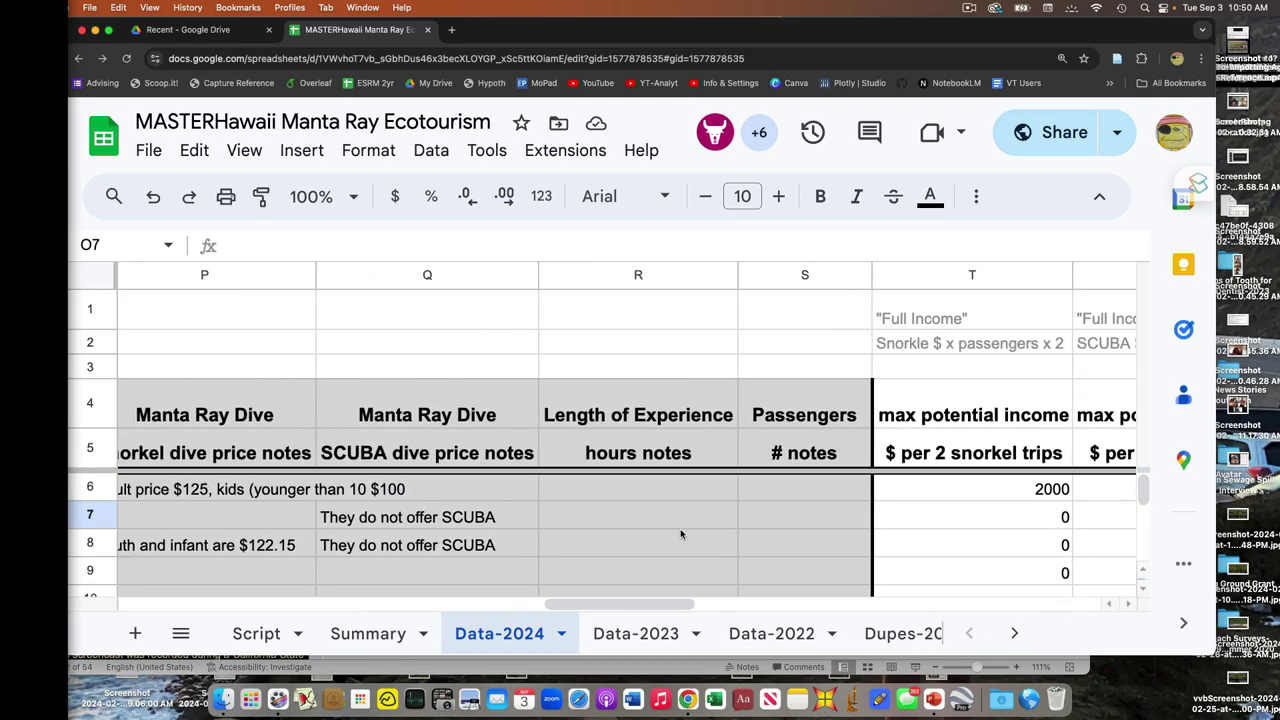
{"action": "scroll", "coordinate": [680, 528], "scroll_direction": "left", "scroll_amount": 5}
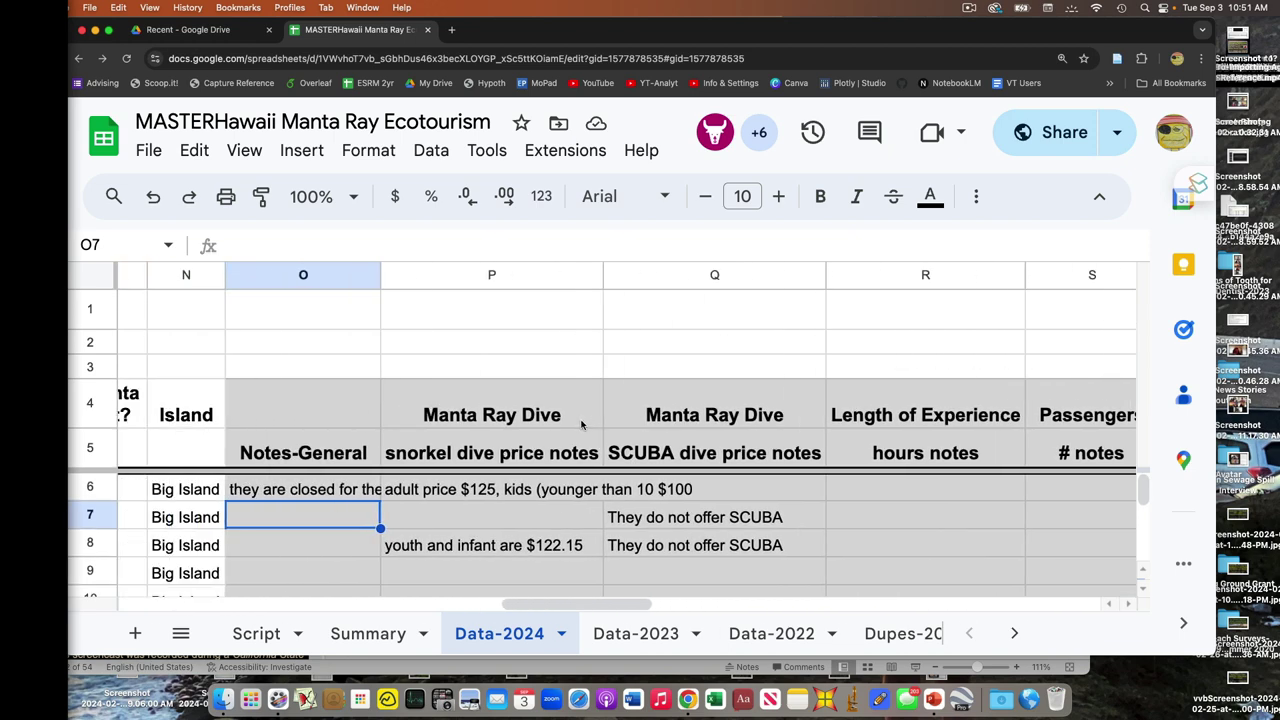
{"action": "scroll", "coordinate": [583, 425], "scroll_direction": "left", "scroll_amount": 10}
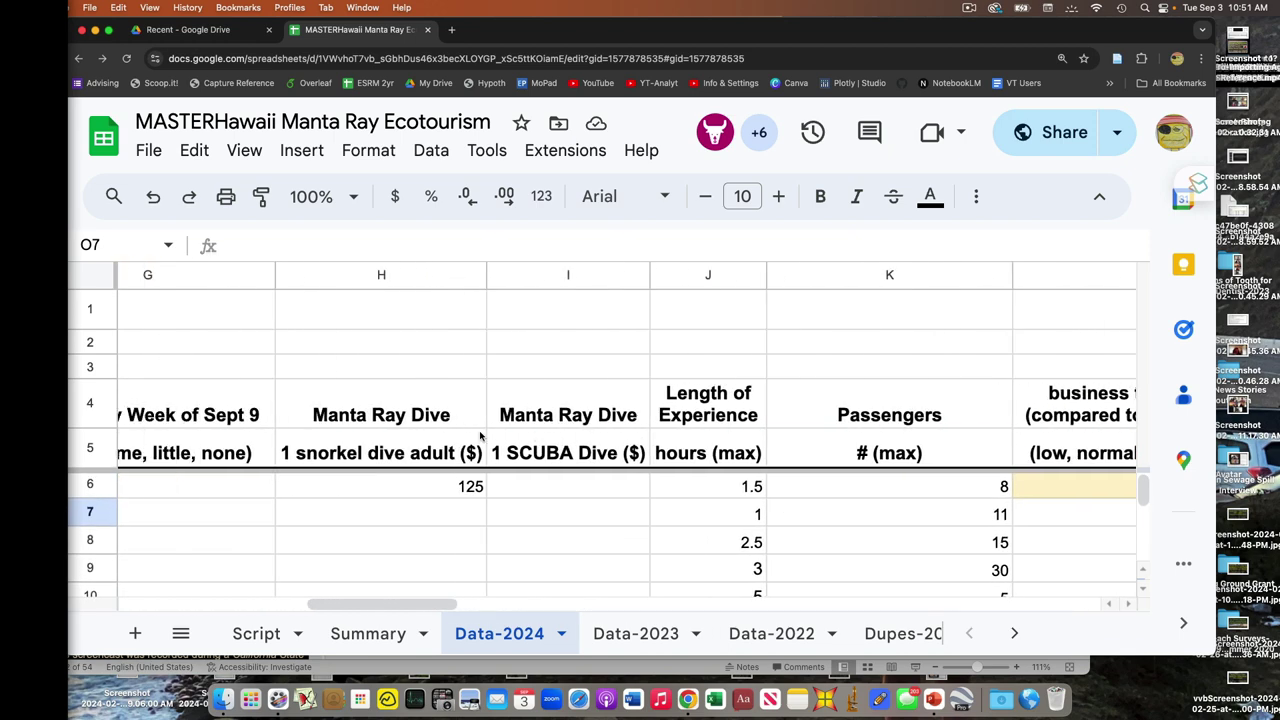
Examine the columns from Kailua-Kona region and September 9 week availability through the grey notes to the full and reduced potential income calculations
{"action": "scroll", "coordinate": [480, 437], "scroll_direction": "left", "scroll_amount": 4}
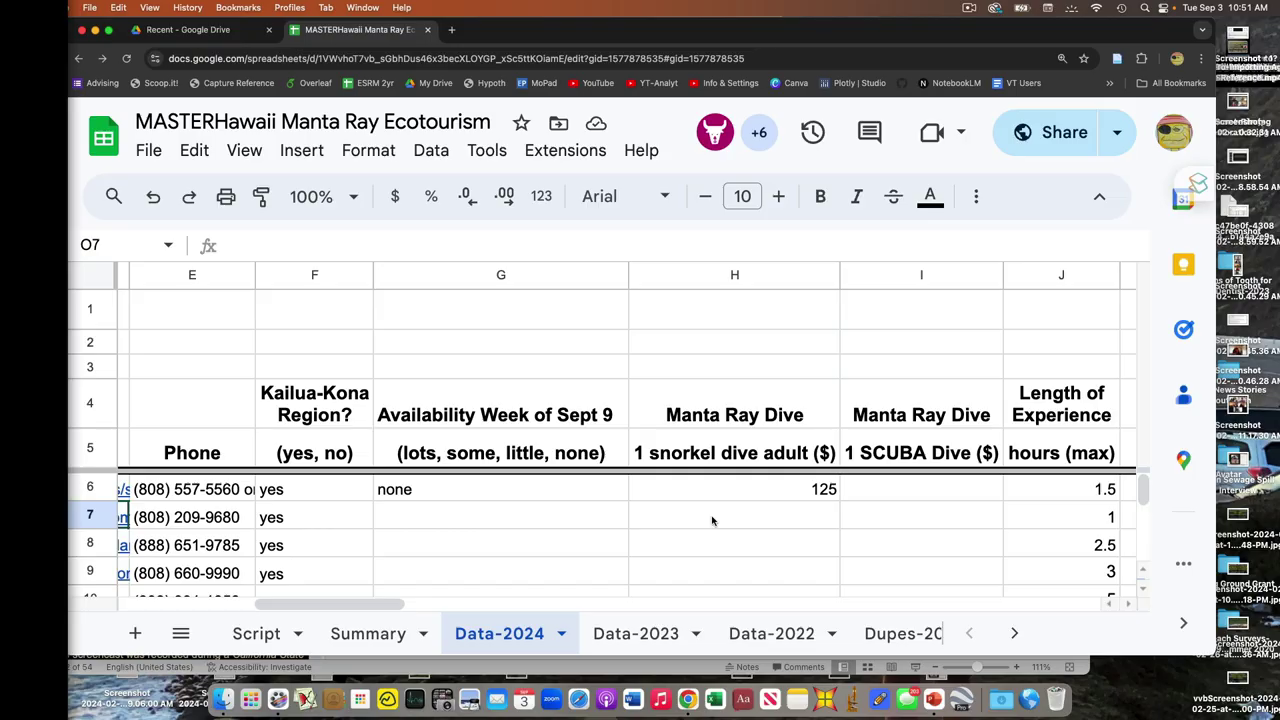
{"action": "scroll", "coordinate": [712, 520], "scroll_direction": "left", "scroll_amount": 1}
{"action": "scroll", "coordinate": [712, 520], "scroll_direction": "down", "scroll_amount": 1}
{"action": "scroll", "coordinate": [712, 520], "scroll_direction": "up", "scroll_amount": 1}
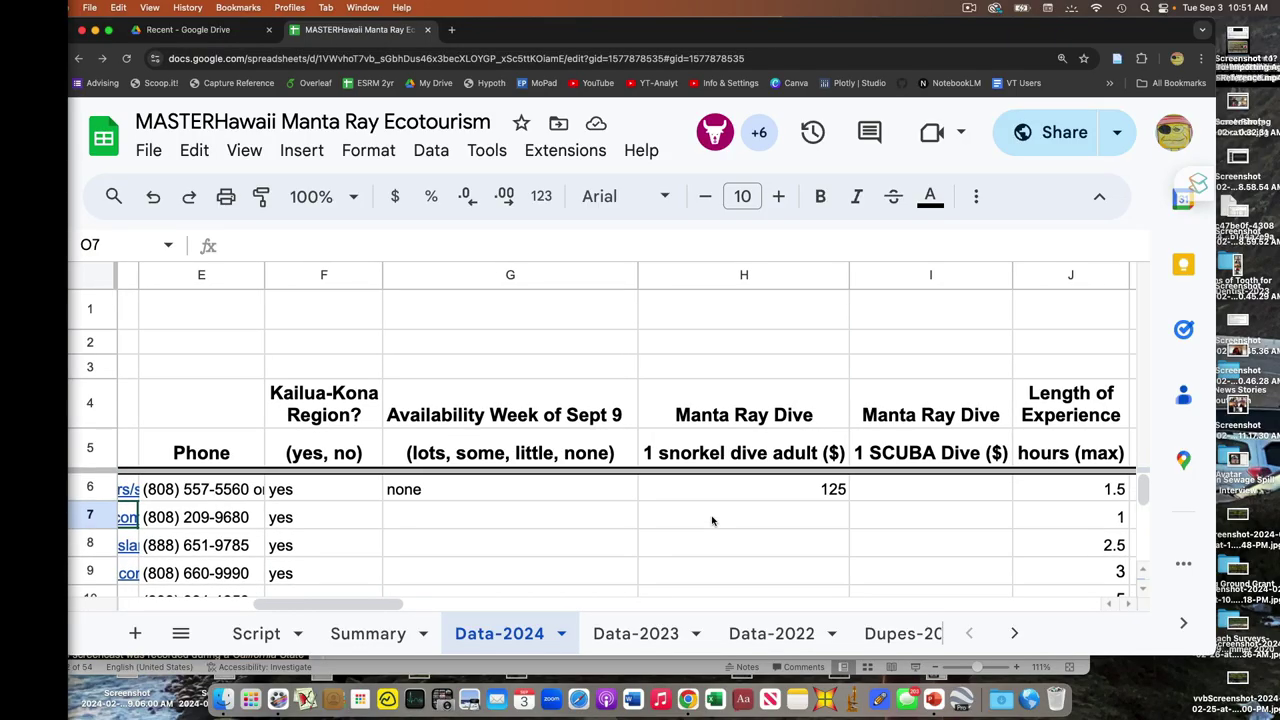
{"action": "scroll", "coordinate": [712, 520], "scroll_direction": "right", "scroll_amount": 10}
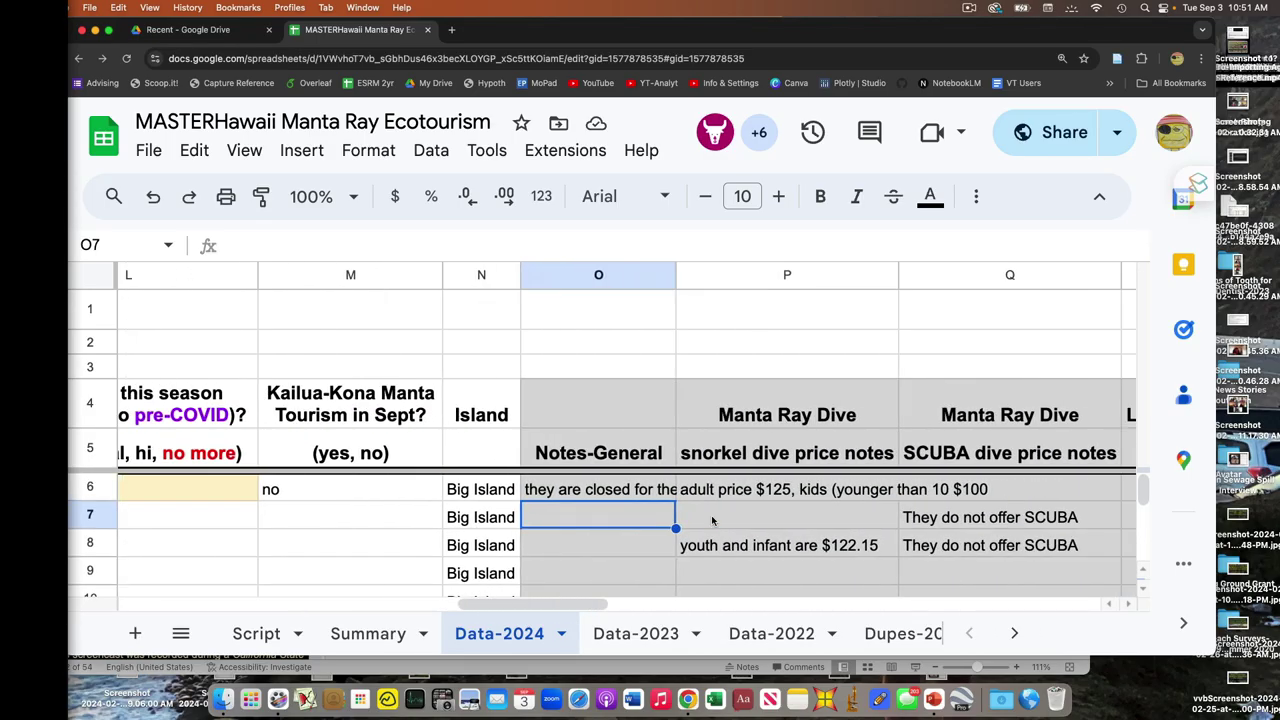
{"action": "scroll", "coordinate": [712, 520], "scroll_direction": "right", "scroll_amount": 10}
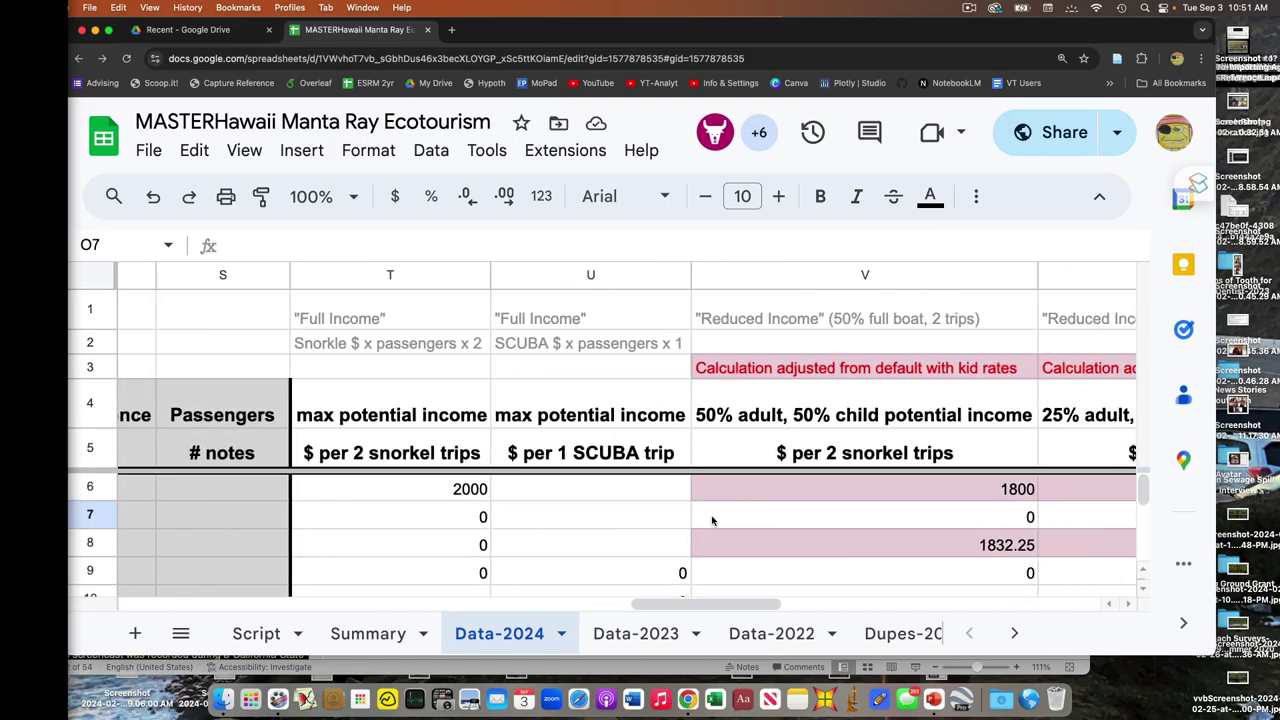
{"action": "scroll", "coordinate": [712, 520], "scroll_direction": "right", "scroll_amount": 5}
{"action": "scroll", "coordinate": [712, 520], "scroll_direction": "left", "scroll_amount": 10}
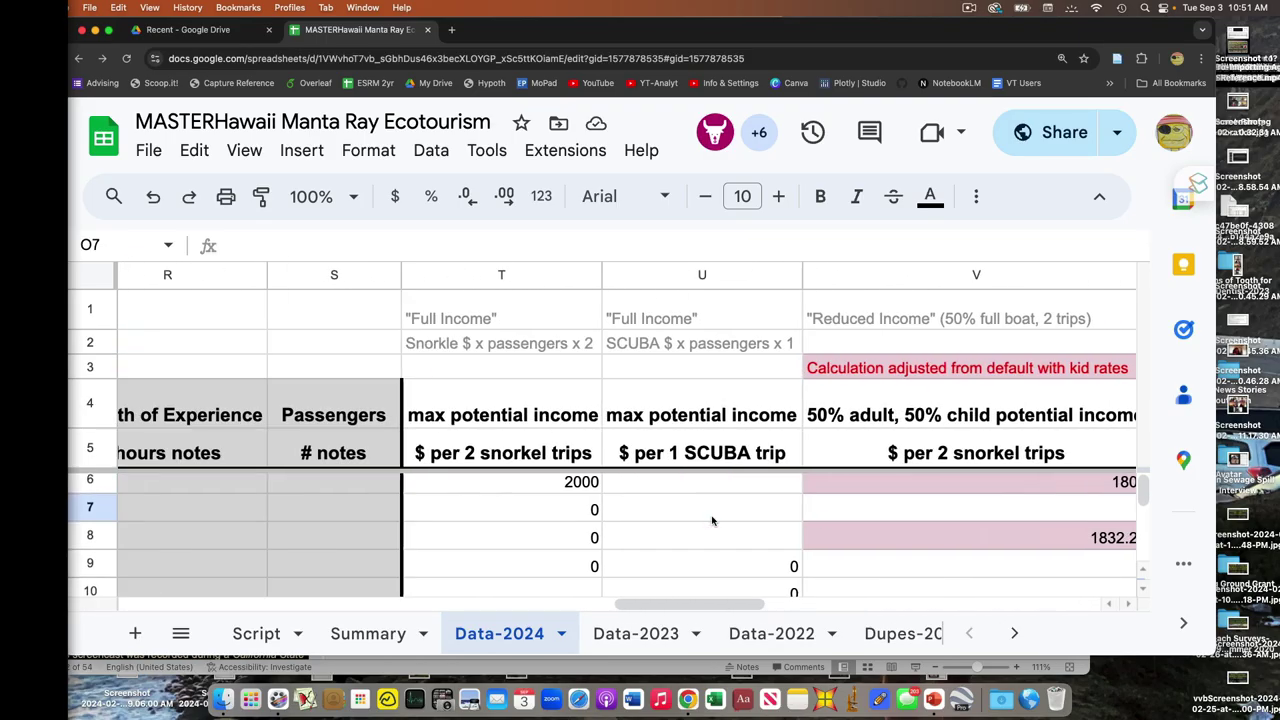
{"action": "scroll", "coordinate": [712, 520], "scroll_direction": "left", "scroll_amount": 8}
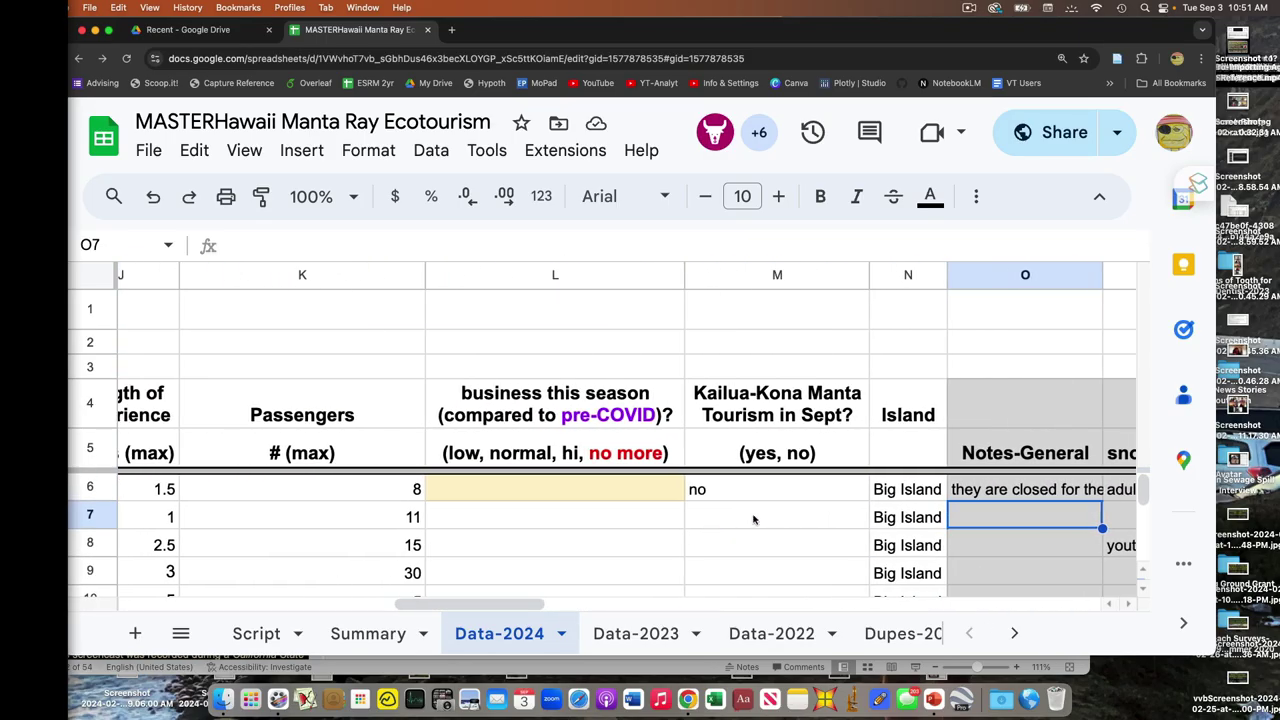
{"action": "scroll", "coordinate": [860, 512], "scroll_direction": "right", "scroll_amount": 3}
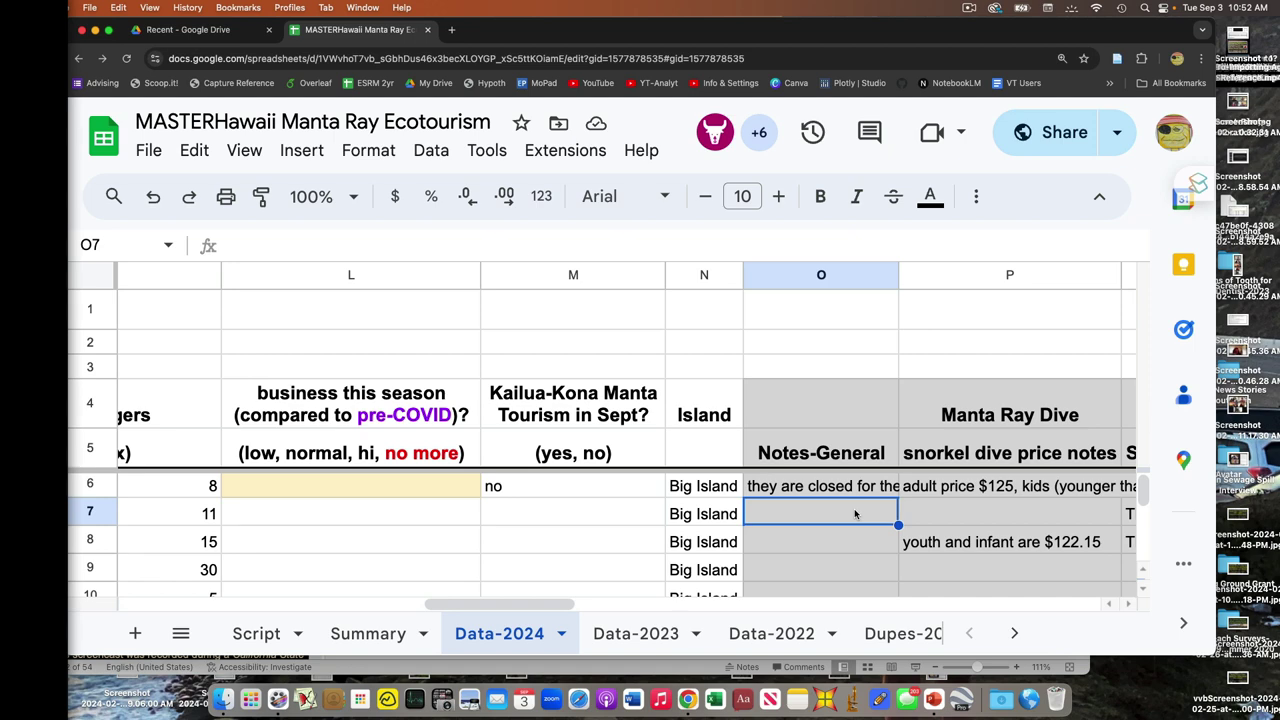
Examine the availability, price and experience length entries for operators farther down the sheet, then return to the student name and operator columns
{"action": "scroll", "coordinate": [855, 514], "scroll_direction": "left", "scroll_amount": 10}
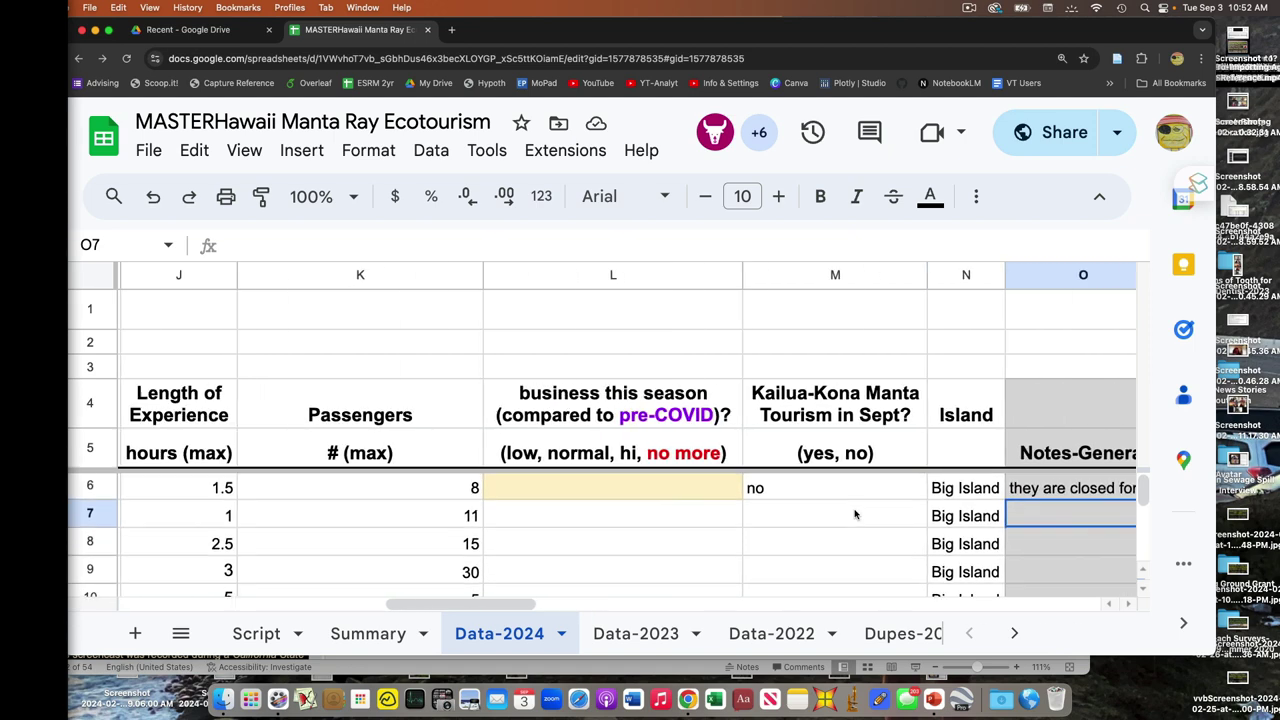
{"action": "scroll", "coordinate": [855, 514], "scroll_direction": "left", "scroll_amount": 2}
{"action": "scroll", "coordinate": [855, 514], "scroll_direction": "down", "scroll_amount": 10}
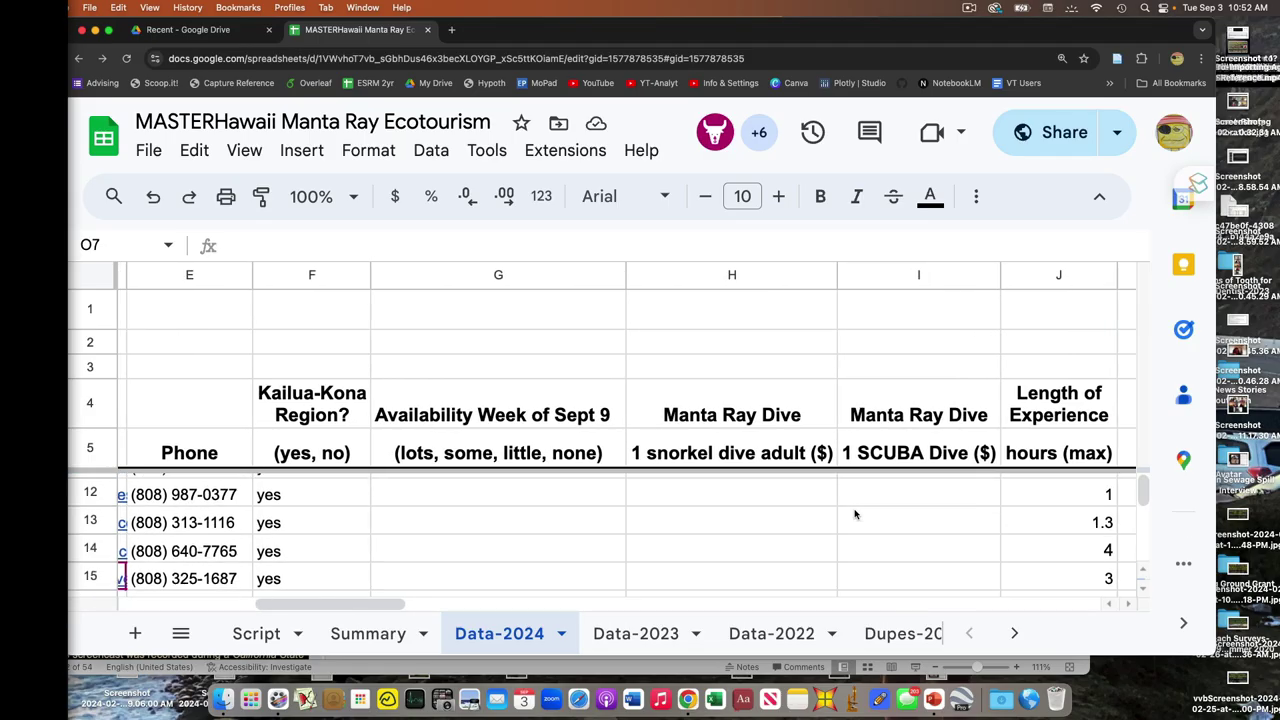
{"action": "scroll", "coordinate": [855, 514], "scroll_direction": "down", "scroll_amount": 3}
{"action": "scroll", "coordinate": [855, 514], "scroll_direction": "left", "scroll_amount": 1}
{"action": "scroll", "coordinate": [855, 514], "scroll_direction": "right", "scroll_amount": 10}
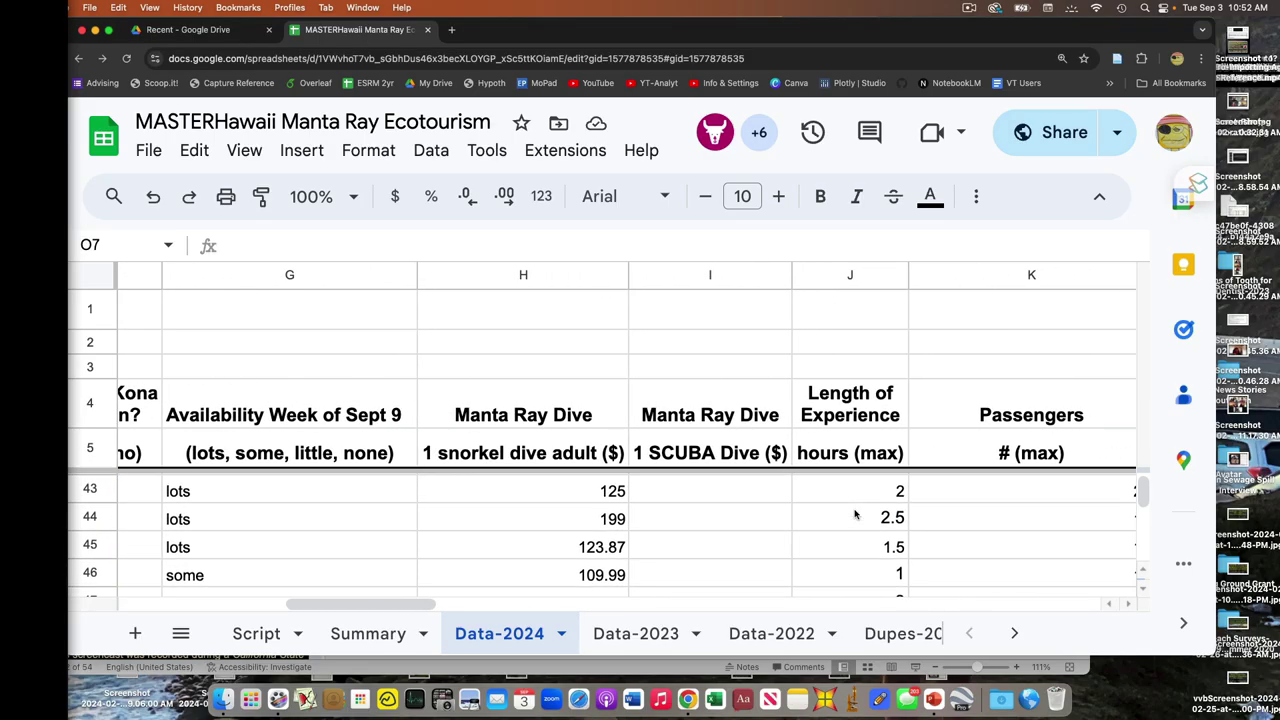
{"action": "scroll", "coordinate": [855, 514], "scroll_direction": "up", "scroll_amount": 1}
{"action": "scroll", "coordinate": [855, 514], "scroll_direction": "right", "scroll_amount": 2}
{"action": "scroll", "coordinate": [855, 514], "scroll_direction": "up", "scroll_amount": 4}
{"action": "scroll", "coordinate": [855, 514], "scroll_direction": "left", "scroll_amount": 10}
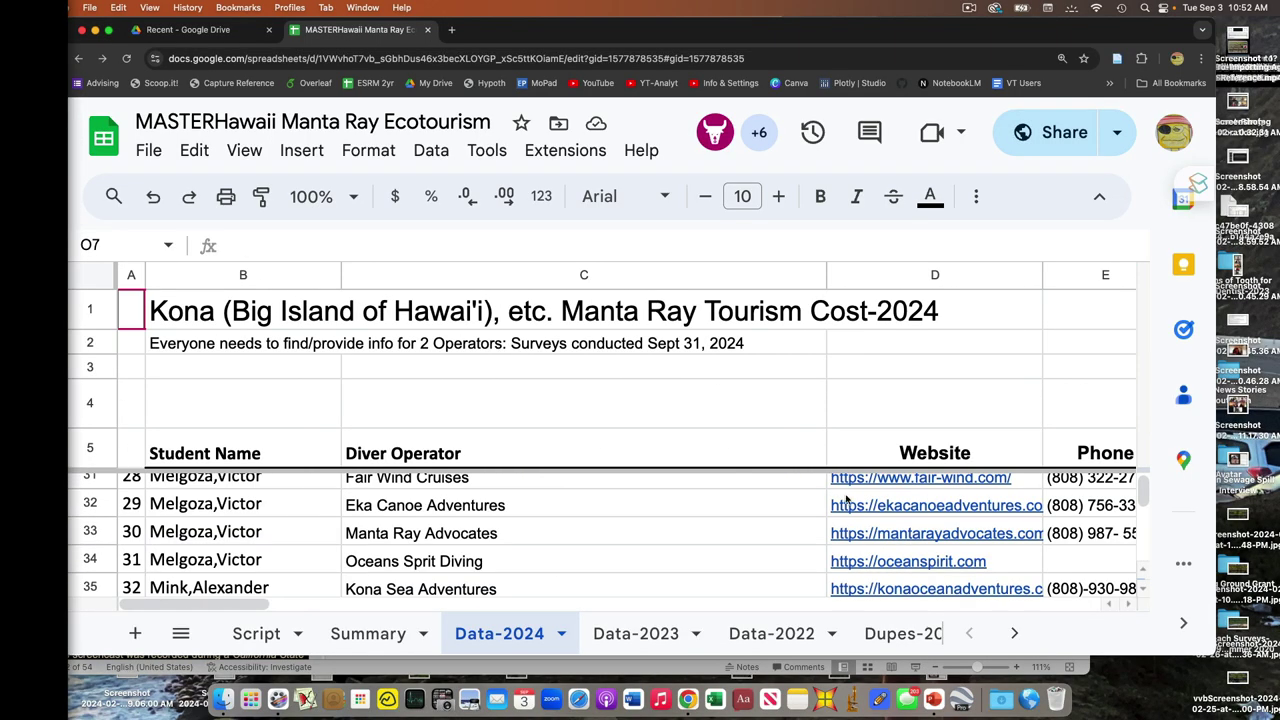
{"action": "scroll", "coordinate": [750, 518], "scroll_direction": "up", "scroll_amount": 1}
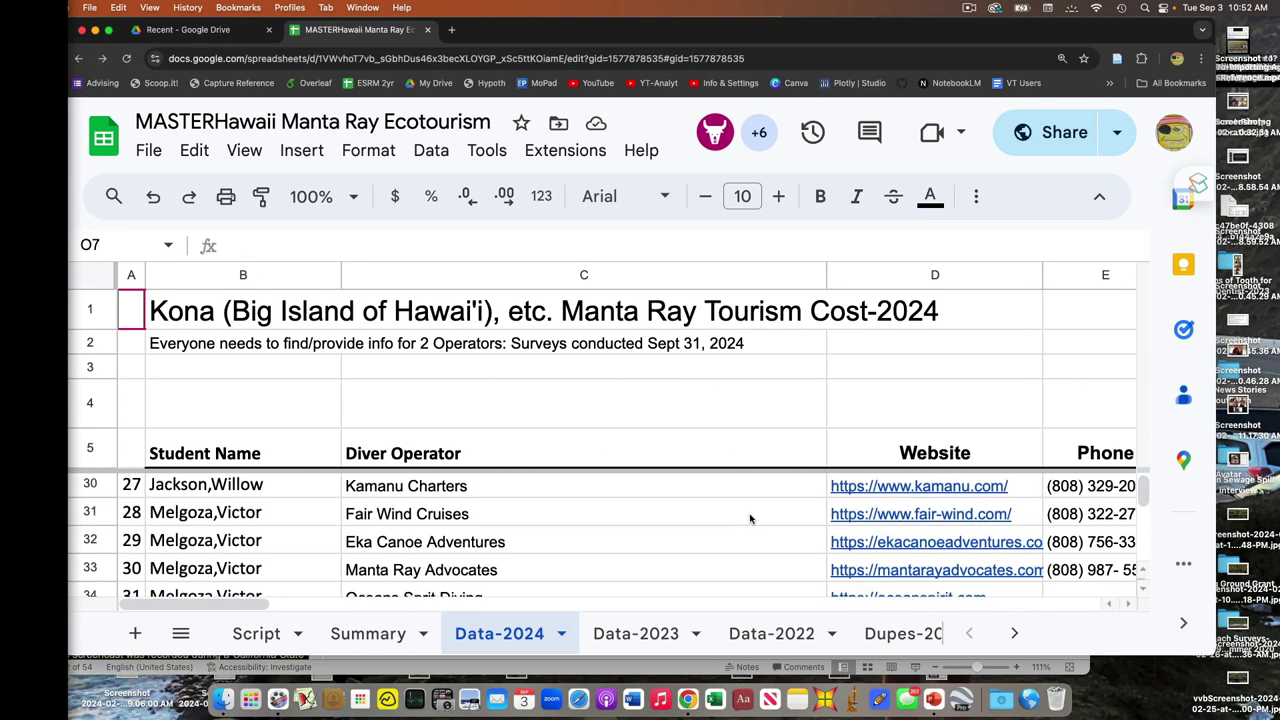